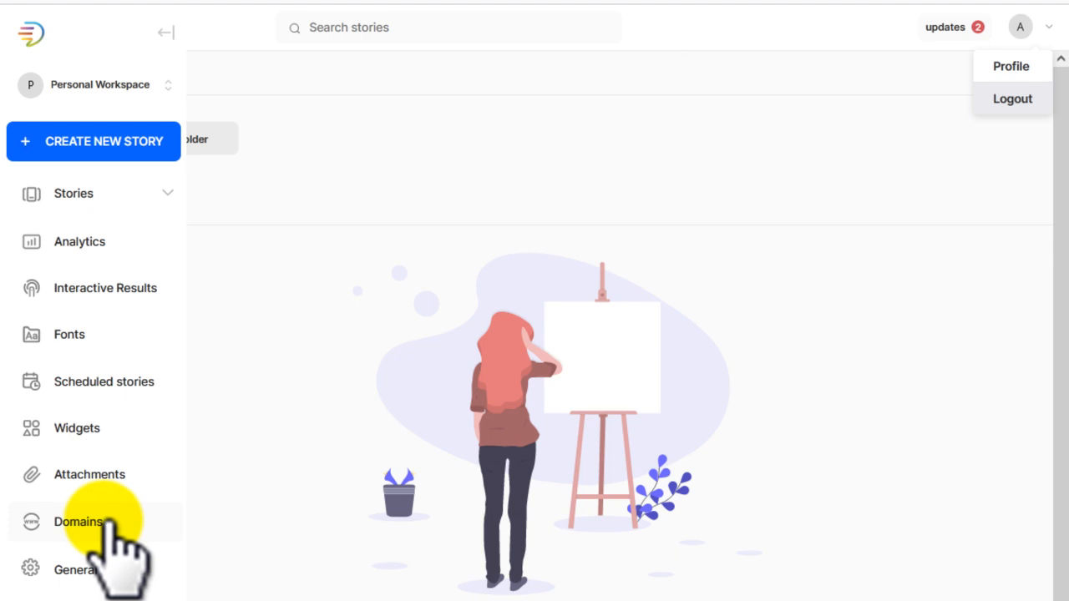
Step: Open the workspace's domain settings and enter templates4blogger.com as the domain name
left_click(112, 524)
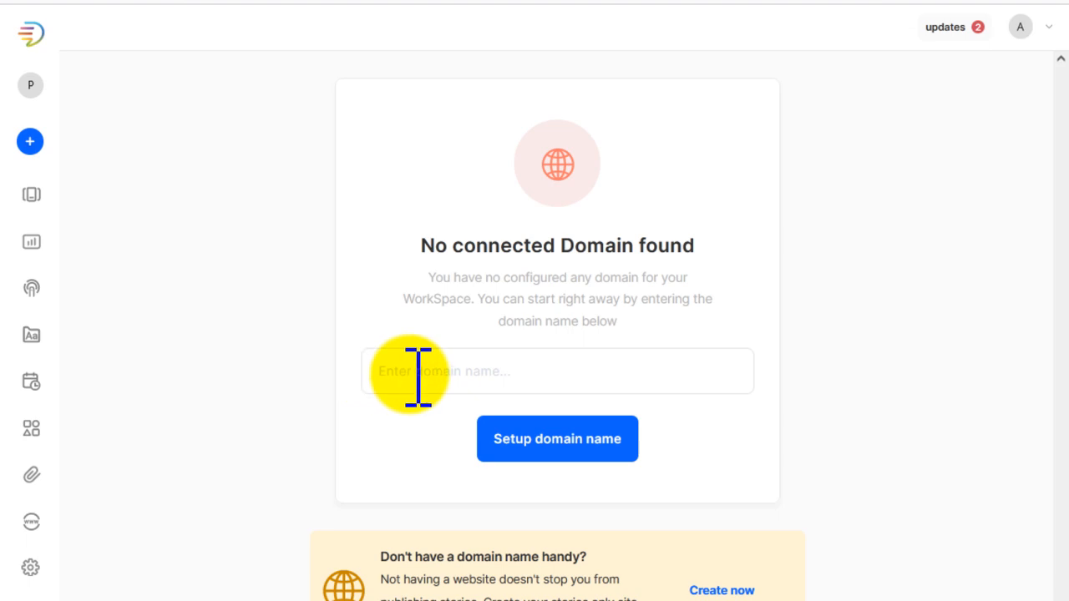
left_click(488, 371)
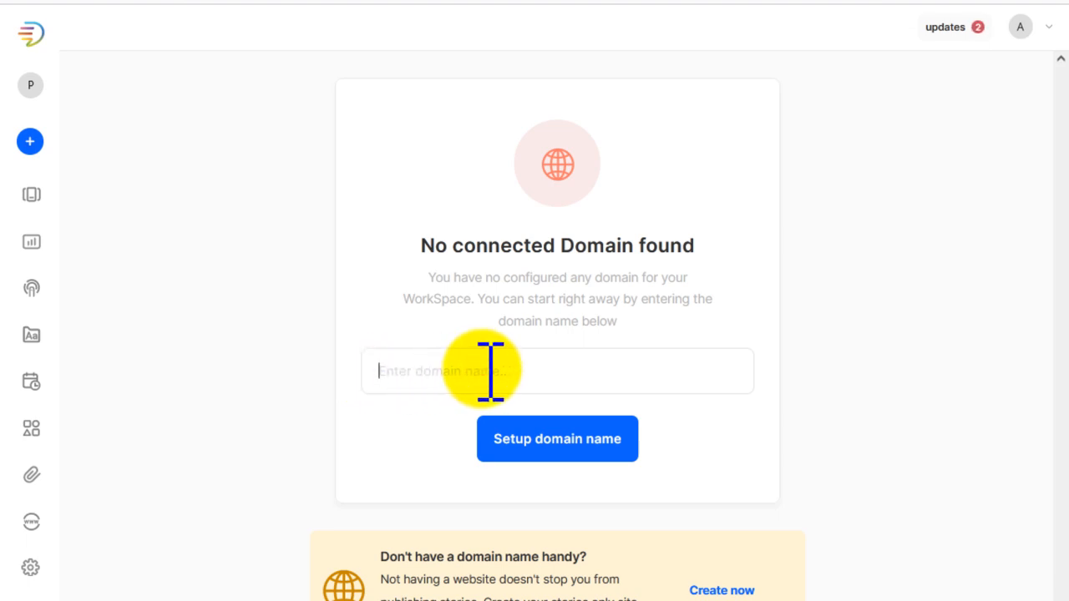
type("templates4blogger.c")
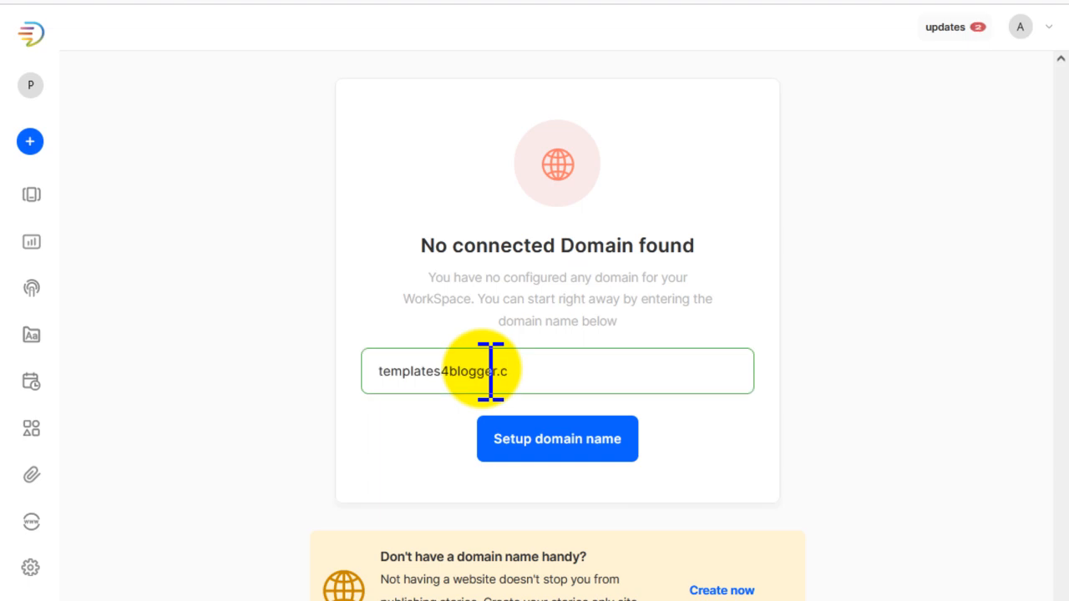
type("om")
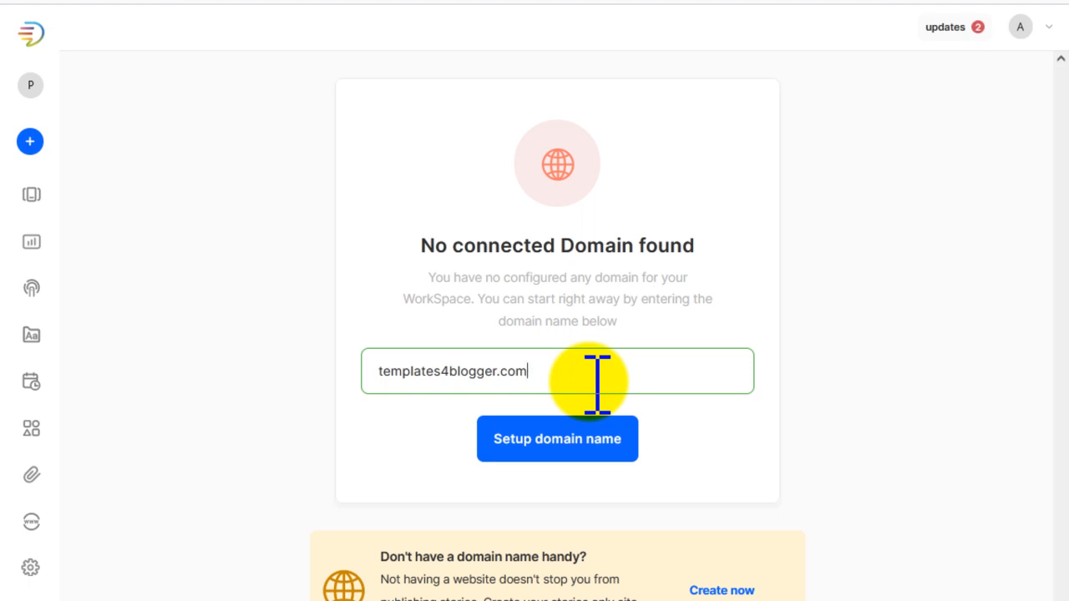
key("Home")
type("www.")
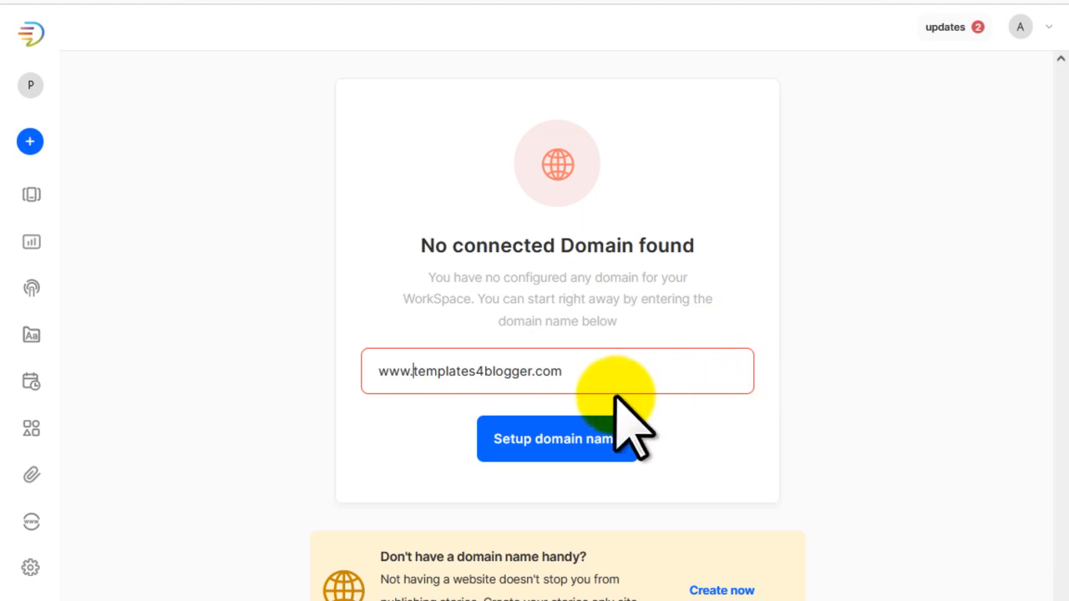
key("shift+Home")
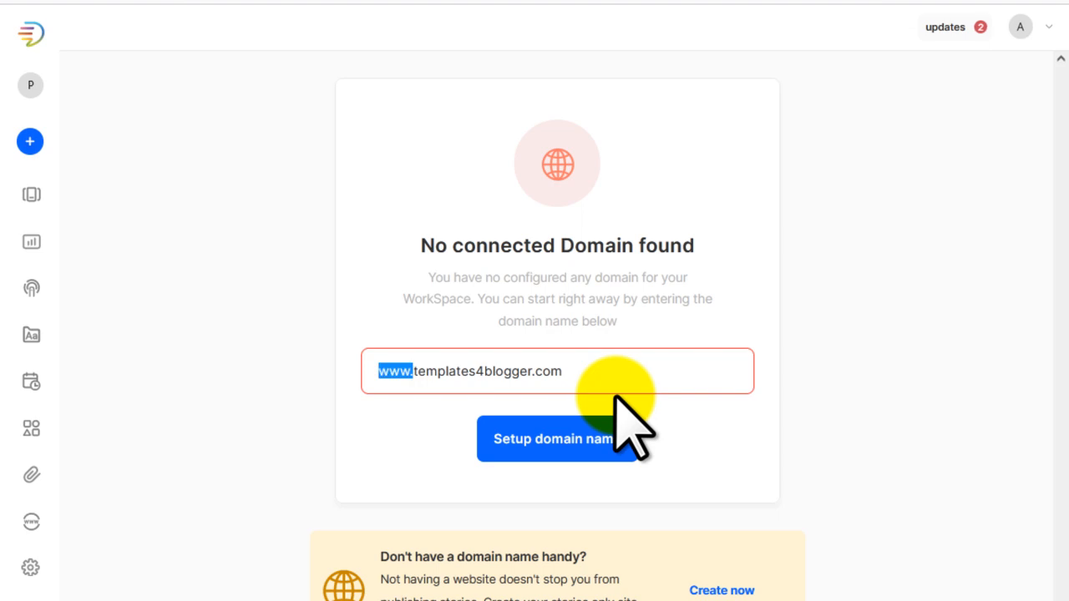
key("BackSpace")
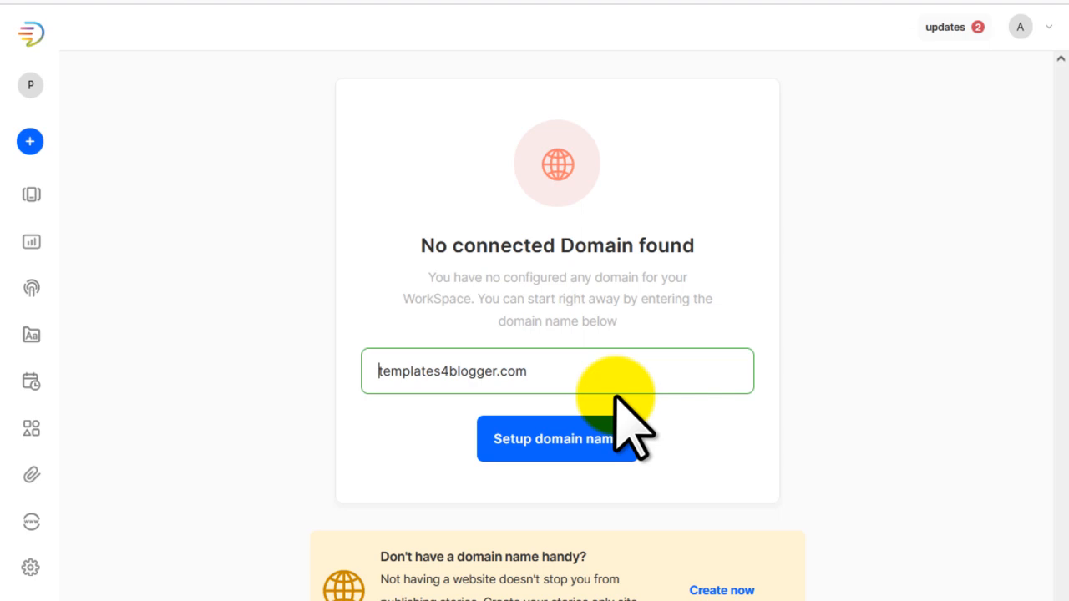
key("ctrl+Right")
key("ctrl+Right")
type("/")
key("BackSpace")
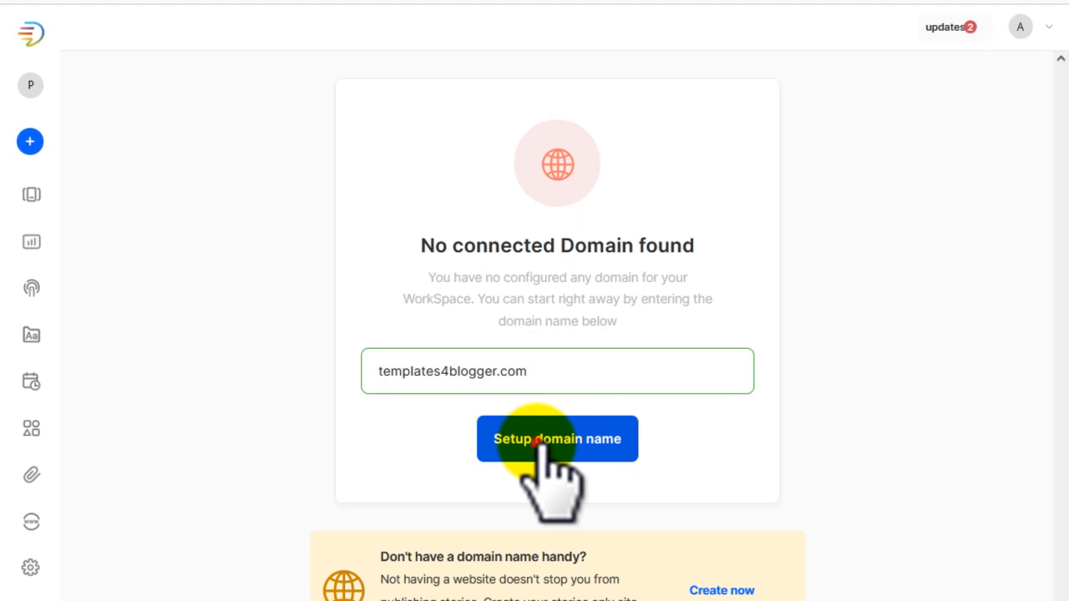
Step: Submit the domain for setup and register web-stories as its subdomain
left_click(541, 443)
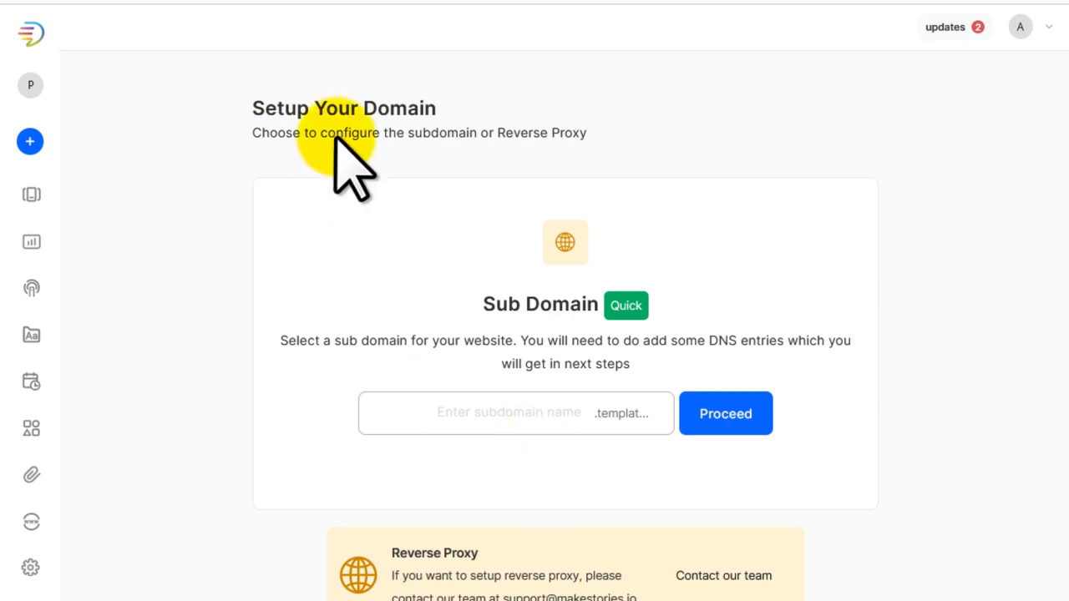
left_click(250, 108)
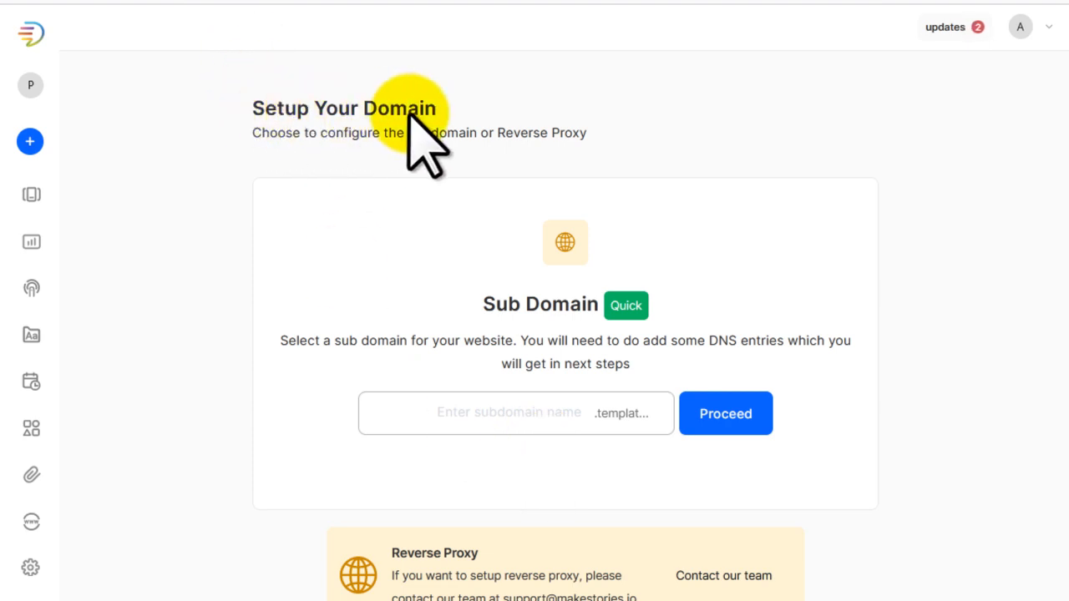
left_click(477, 300)
left_click(493, 414)
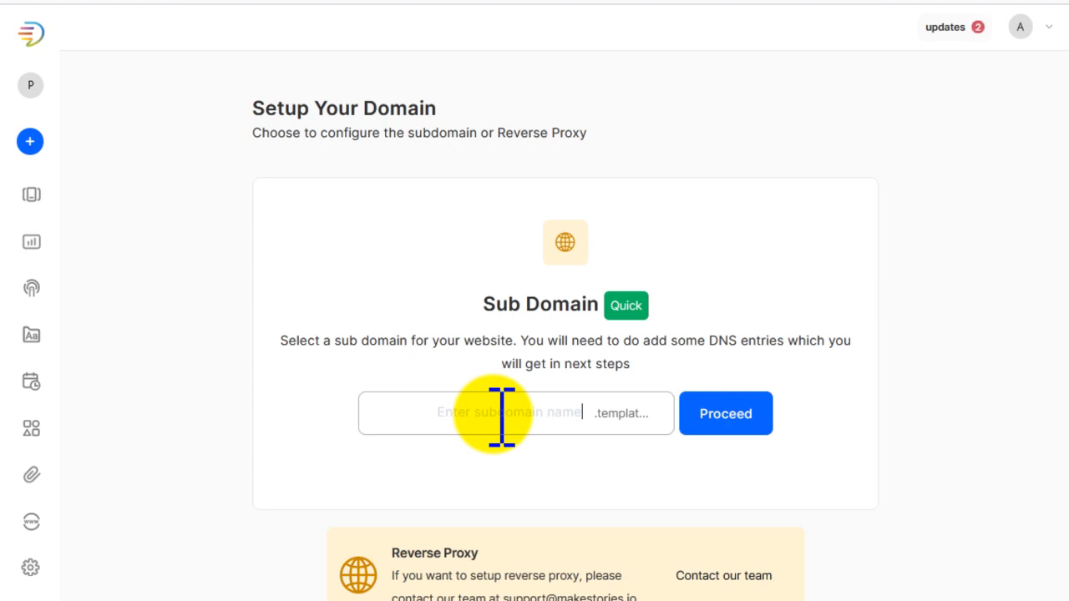
type("web")
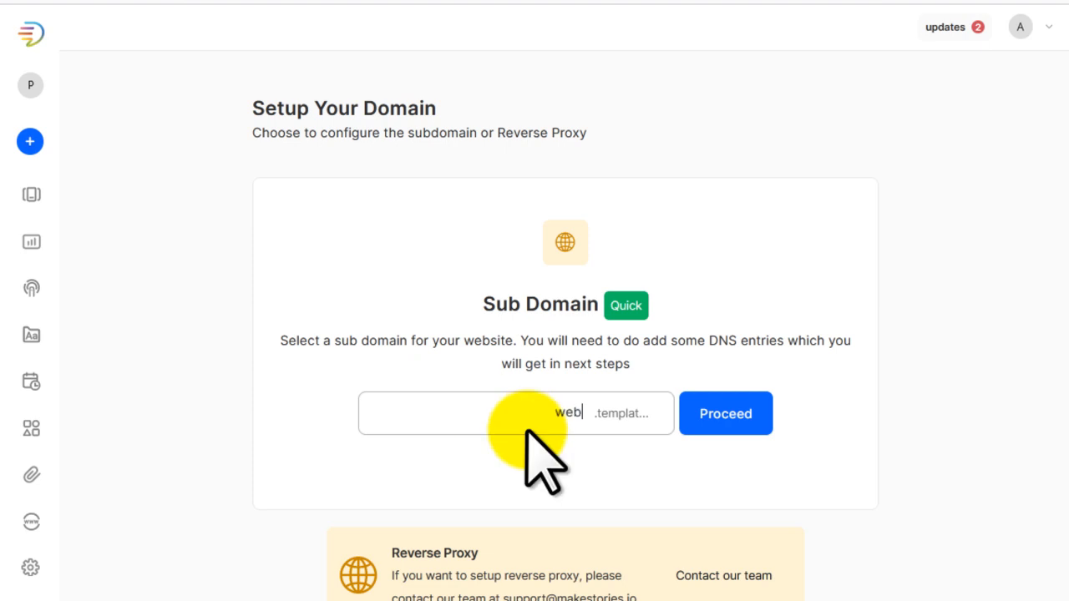
type("-stories")
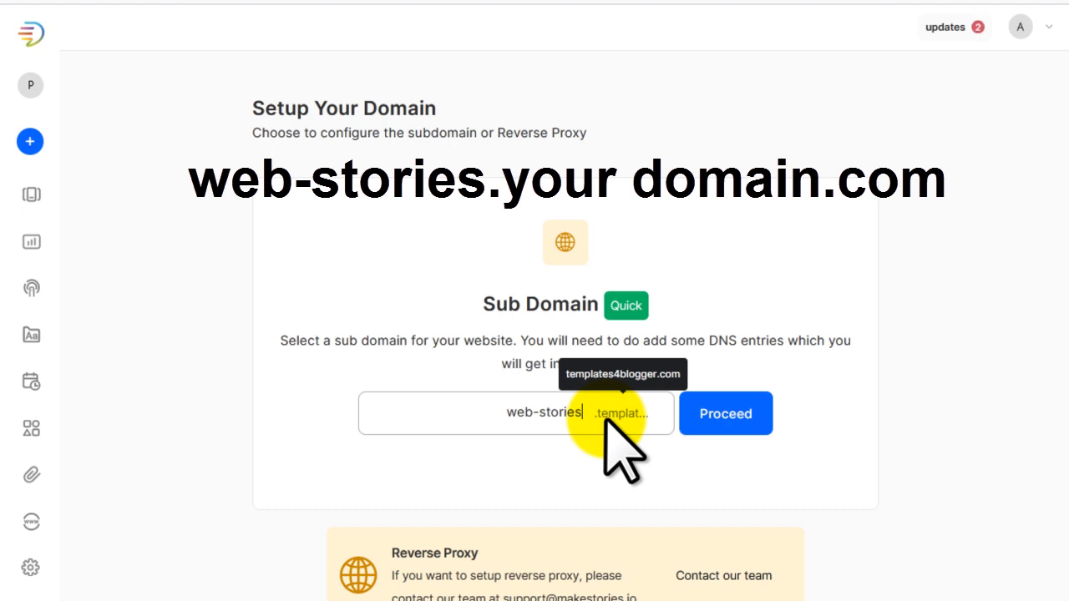
left_click(718, 412)
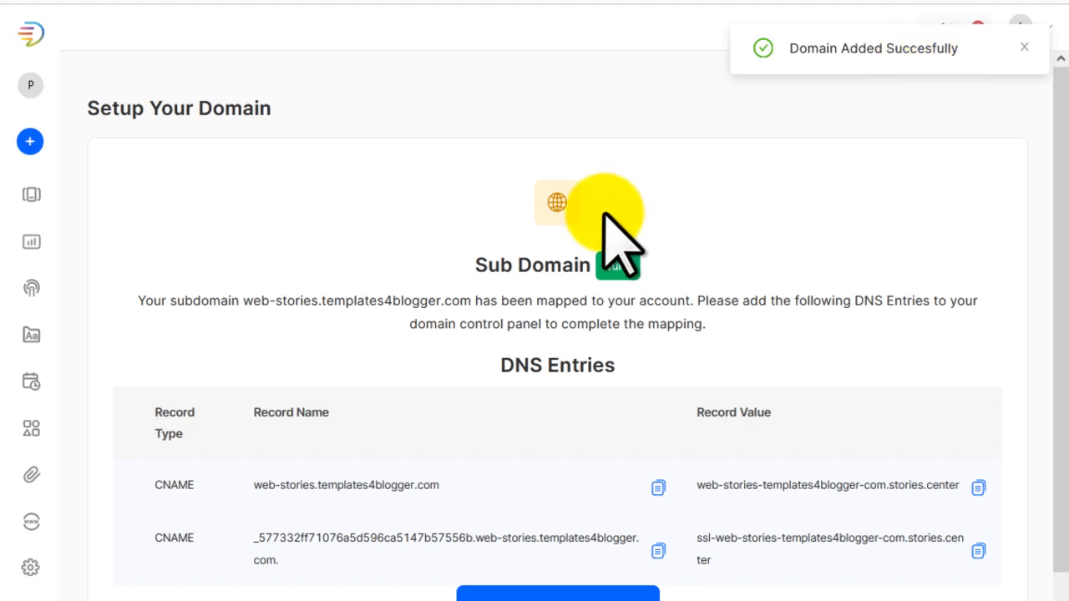
Step: Review the required DNS entries, switch to GoDaddy and open DNS management for templates4blogger.com
left_click(499, 365)
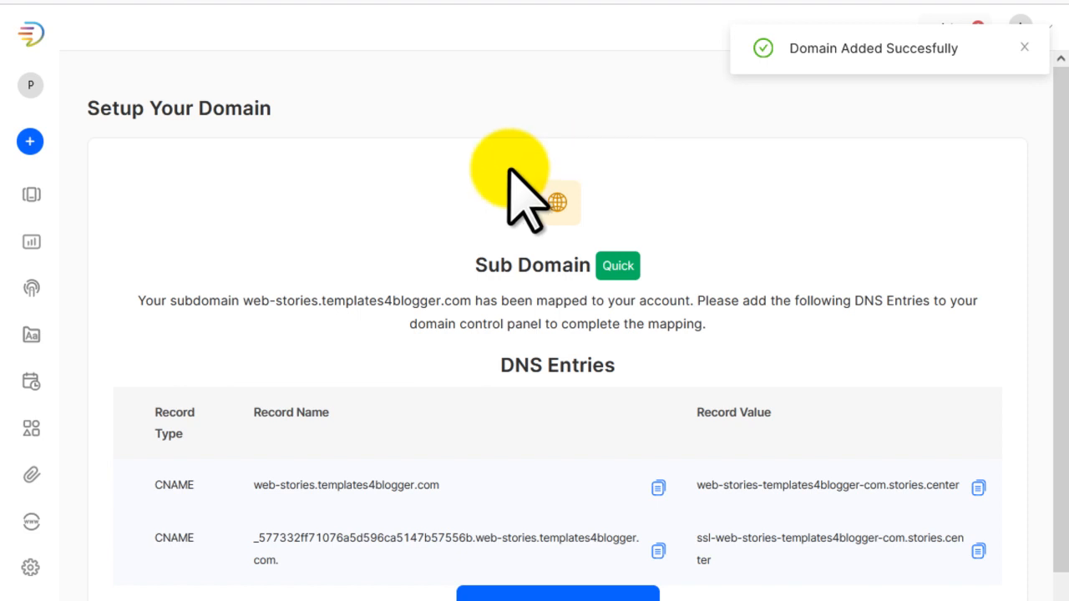
scroll(444, 302, "down", 1)
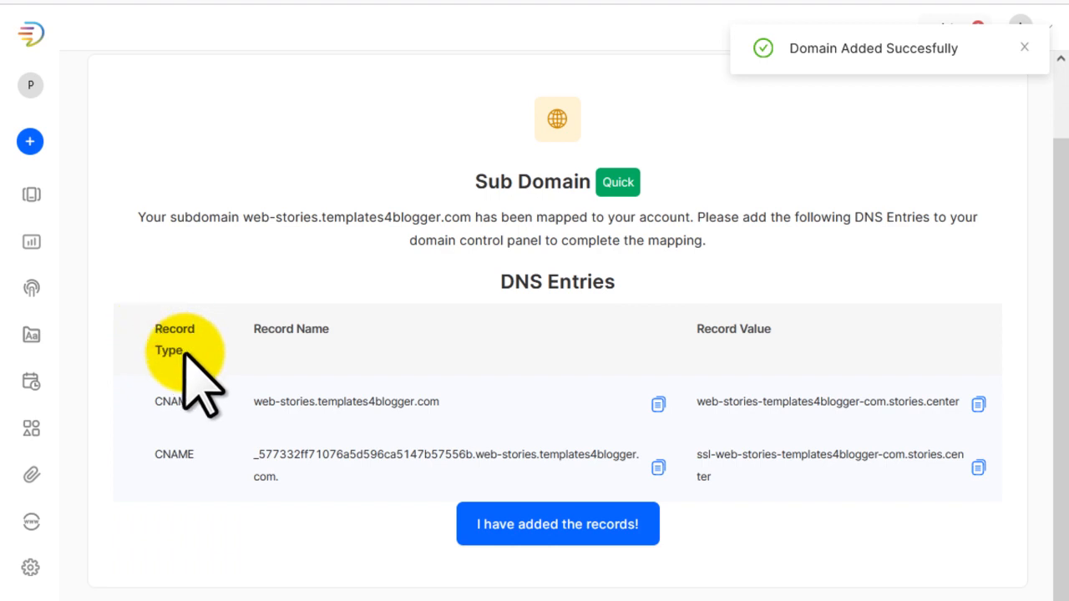
left_click(265, 329)
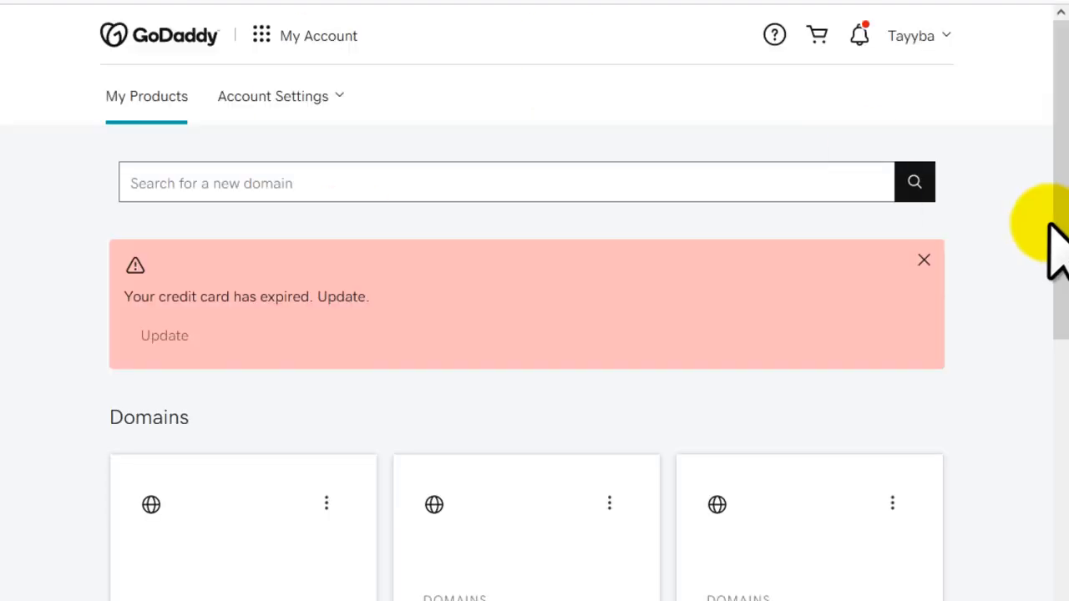
left_click(921, 258)
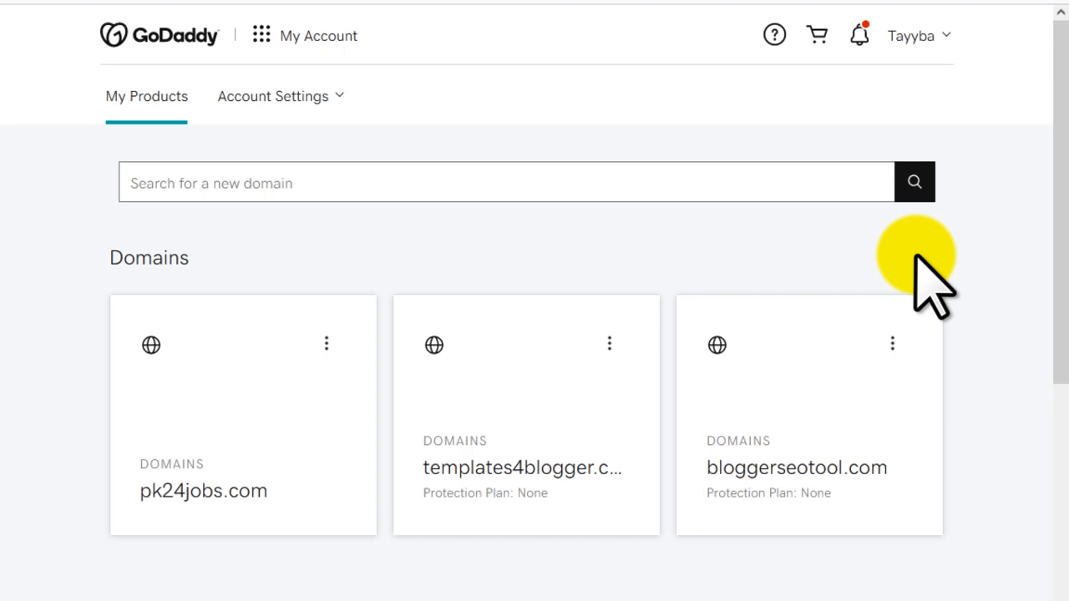
left_click(916, 38)
left_click(754, 210)
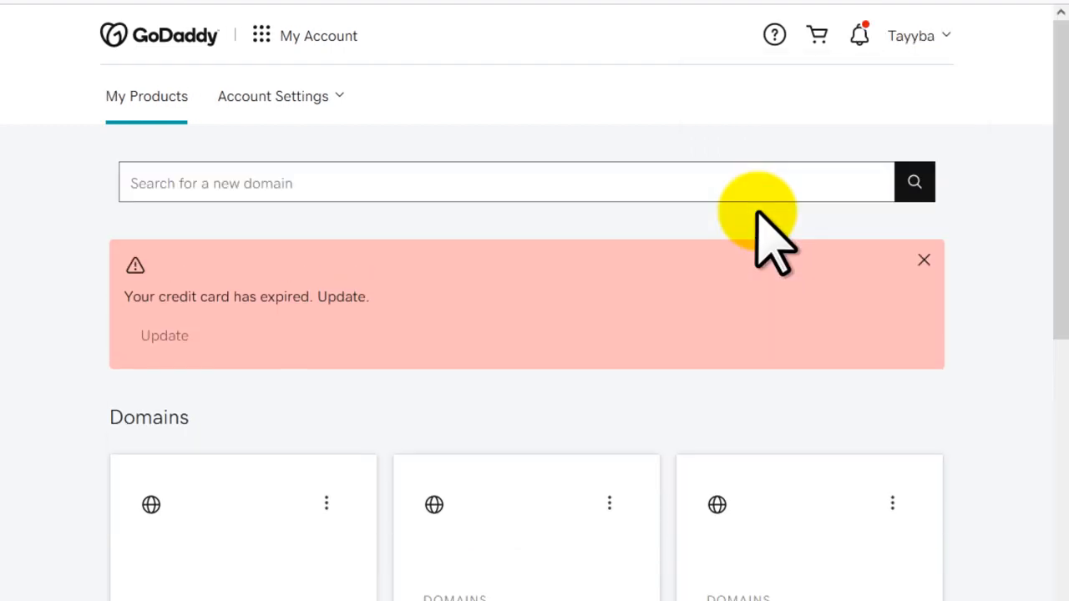
scroll(769, 343, "down", 7)
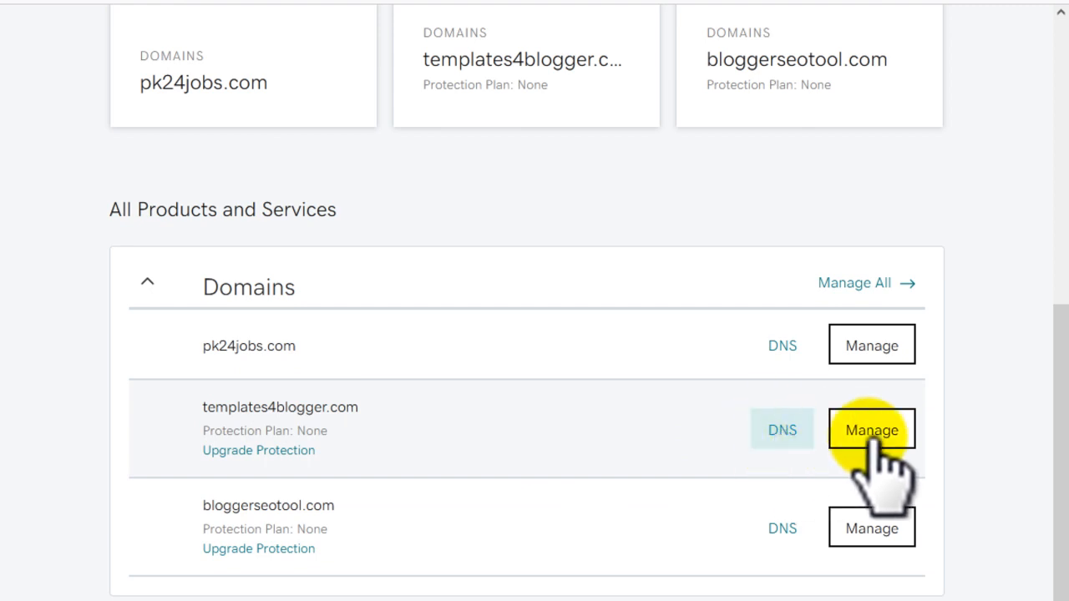
left_click(792, 430)
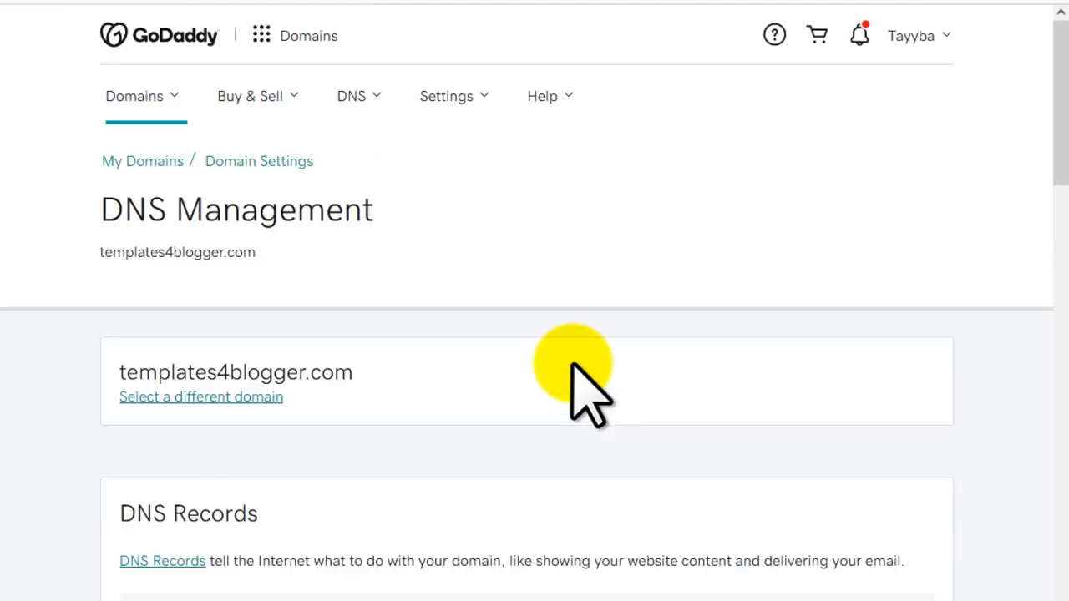
Step: Start a new record in the domain's DNS records and set its type to CNAME
scroll(573, 367, "down", 3)
left_click_drag(115, 232, 247, 230)
scroll(508, 322, "down", 5)
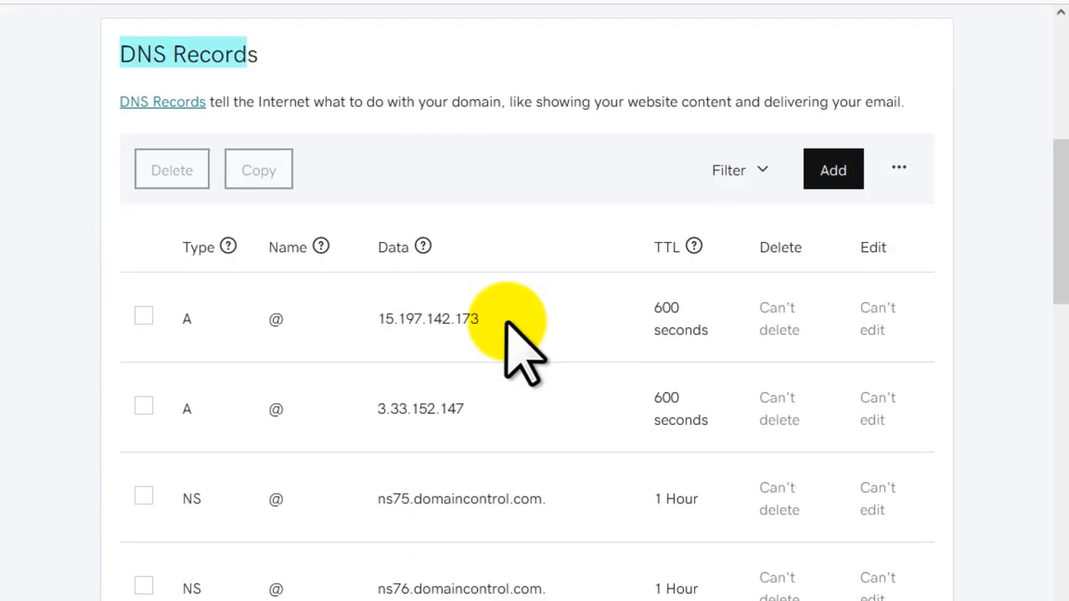
scroll(509, 338, "down", 2)
scroll(509, 342, "up", 5)
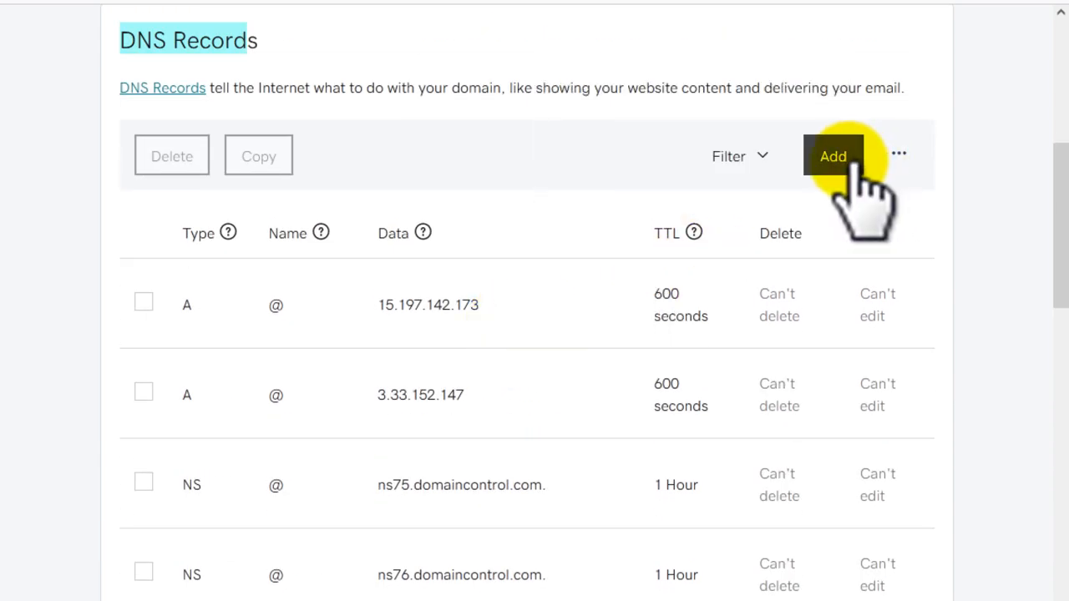
left_click(850, 160)
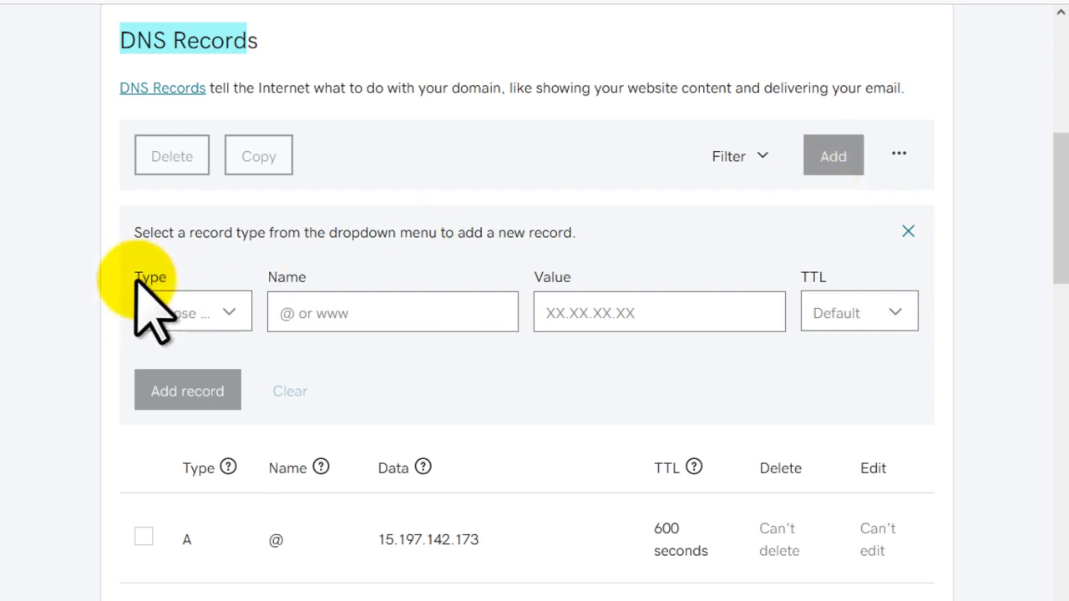
left_click(207, 313)
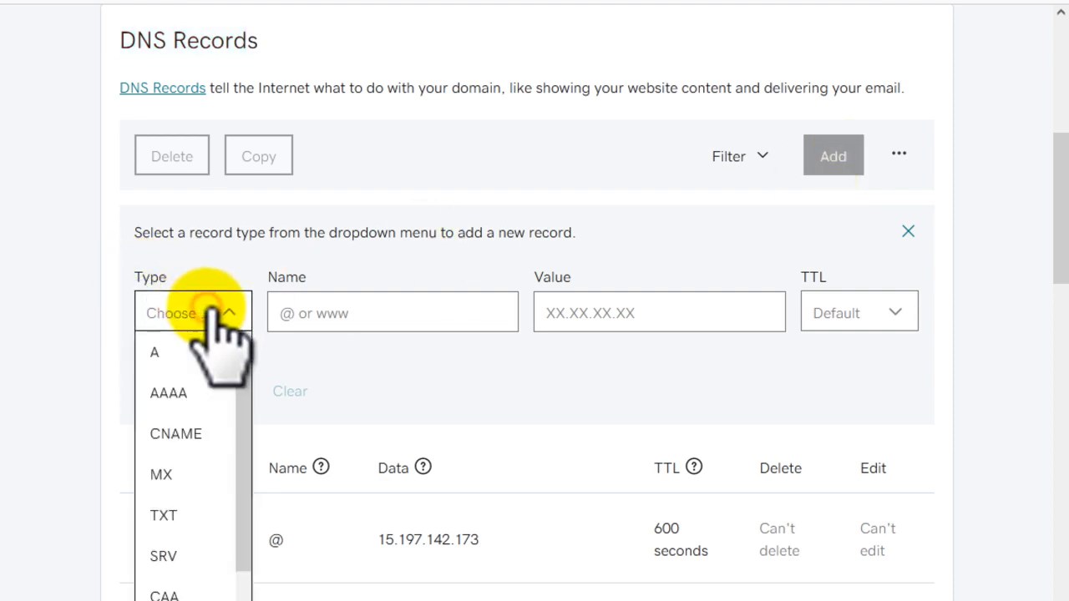
left_click(192, 432)
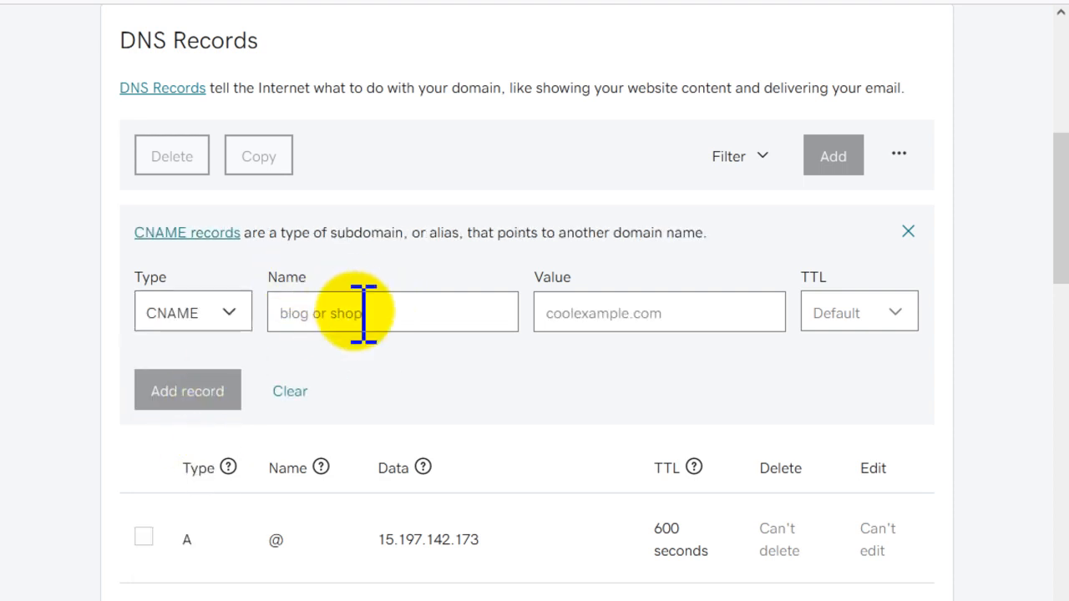
Step: Add the CNAME record named web-stories.templates4blogger.com with value web-stories-templates4blogger-com.stories.center, and save it to resolve on web-stories.templates4blogger.com
key("ctrl+shift+Tab")
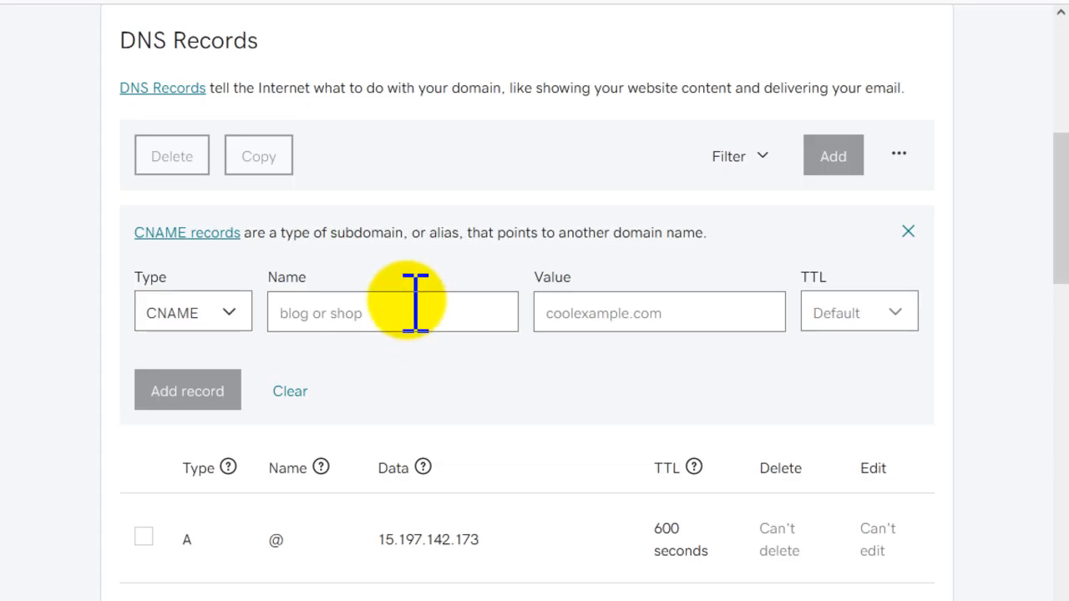
key("ctrl+v")
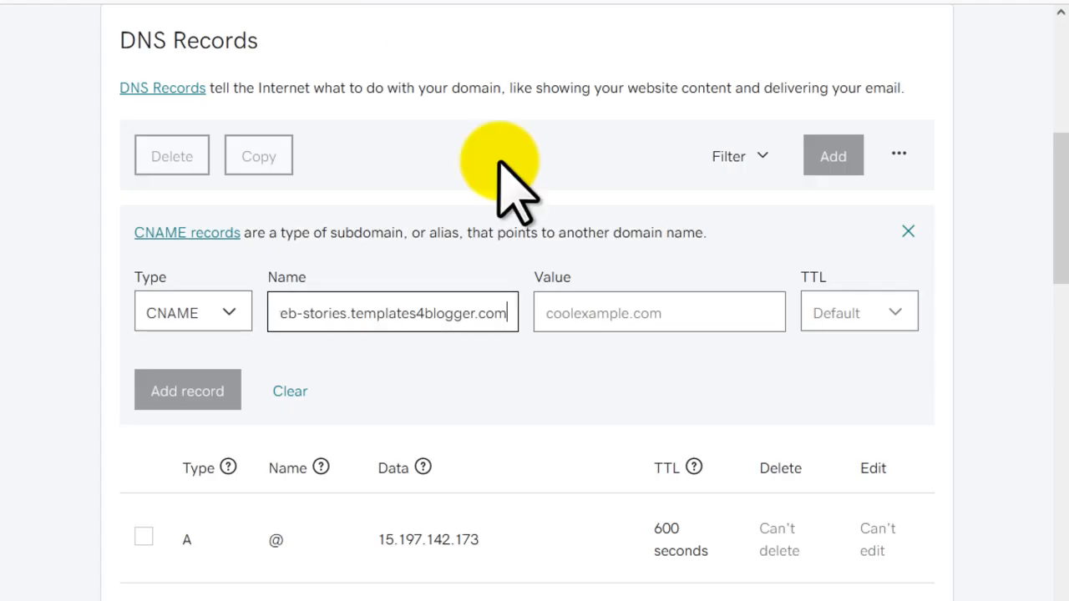
left_click(607, 314)
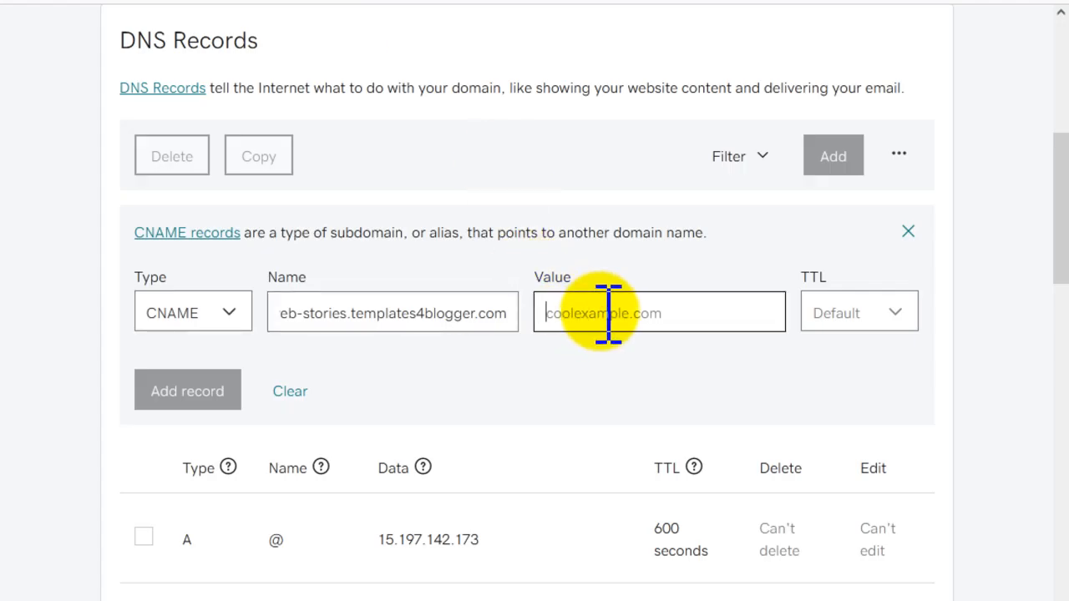
key("ctrl+v")
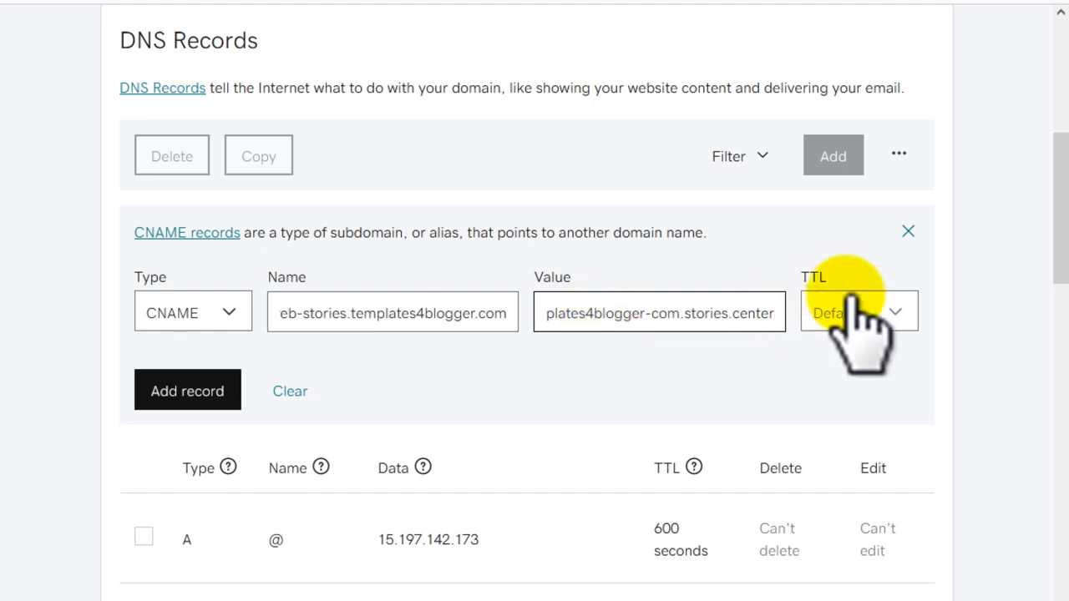
left_click(192, 390)
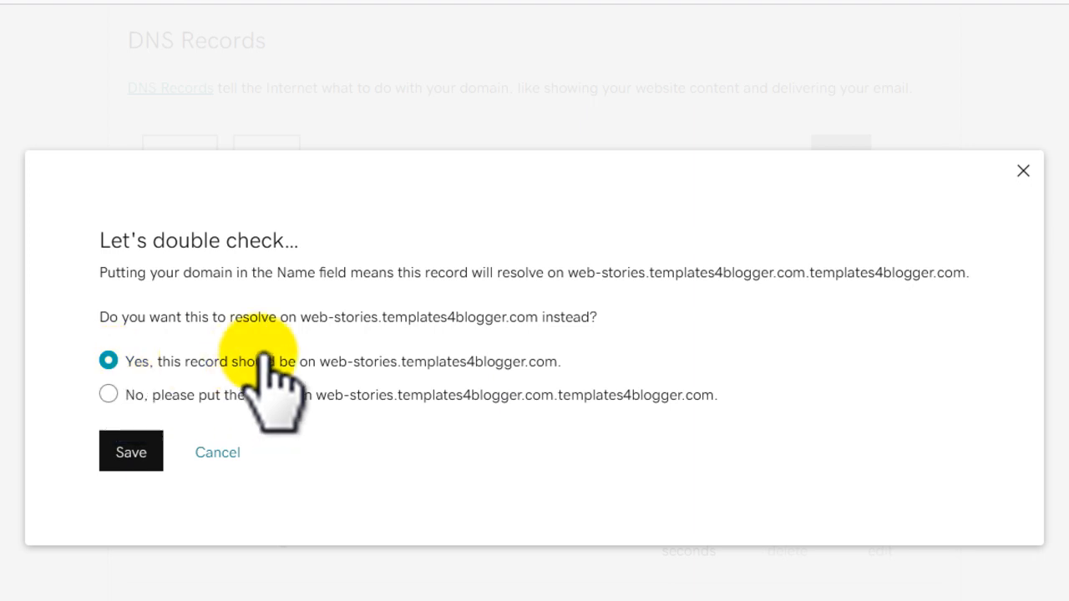
left_click(129, 452)
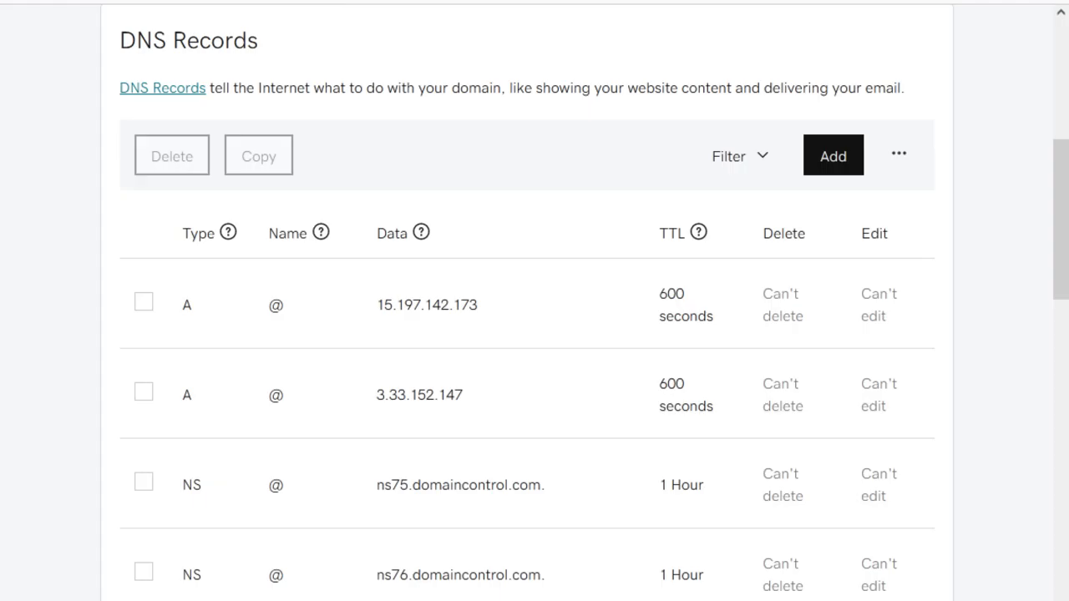
Step: Add a CNAME record in GoDaddy named _577332ff71076a5d596ca5147b57556b.web-stories.templates4blogger.com. with value ssl-web-stories-templates4blogger-com.stories.center, copied from MakeStories
left_click(818, 157)
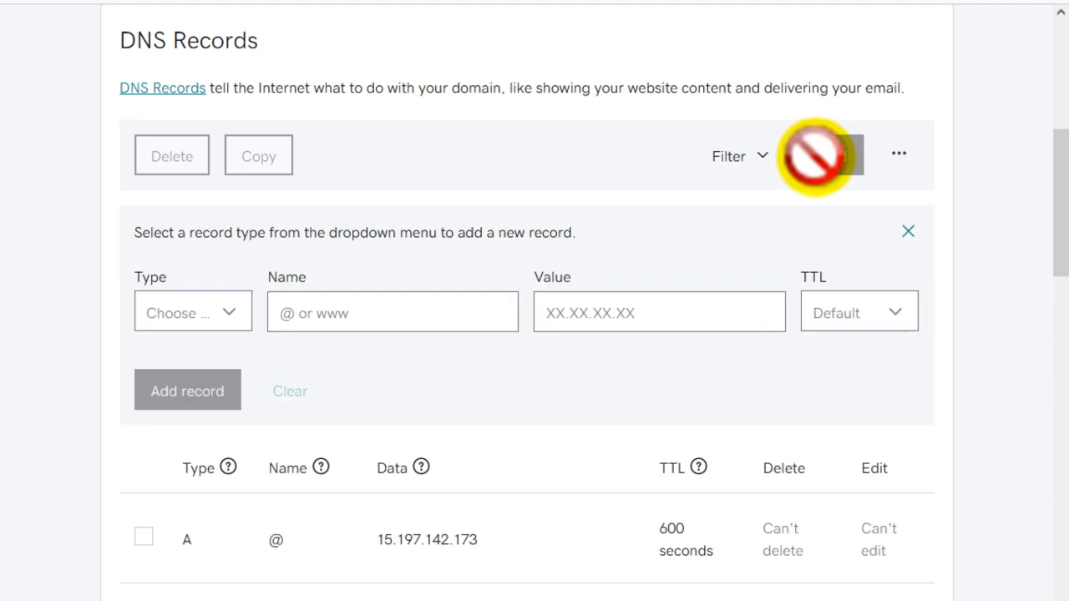
left_click(221, 313)
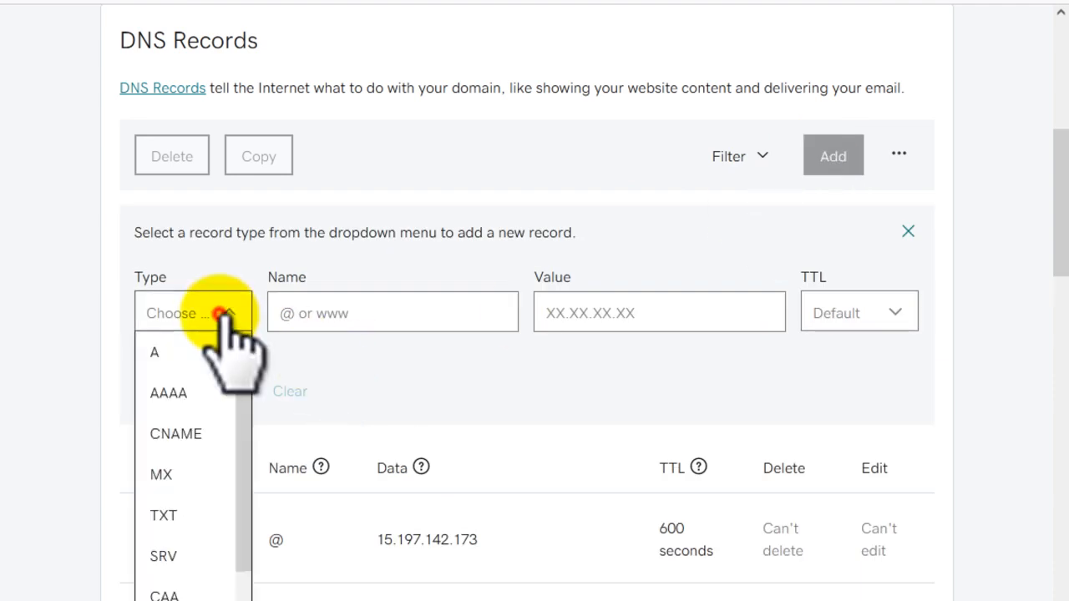
left_click(188, 433)
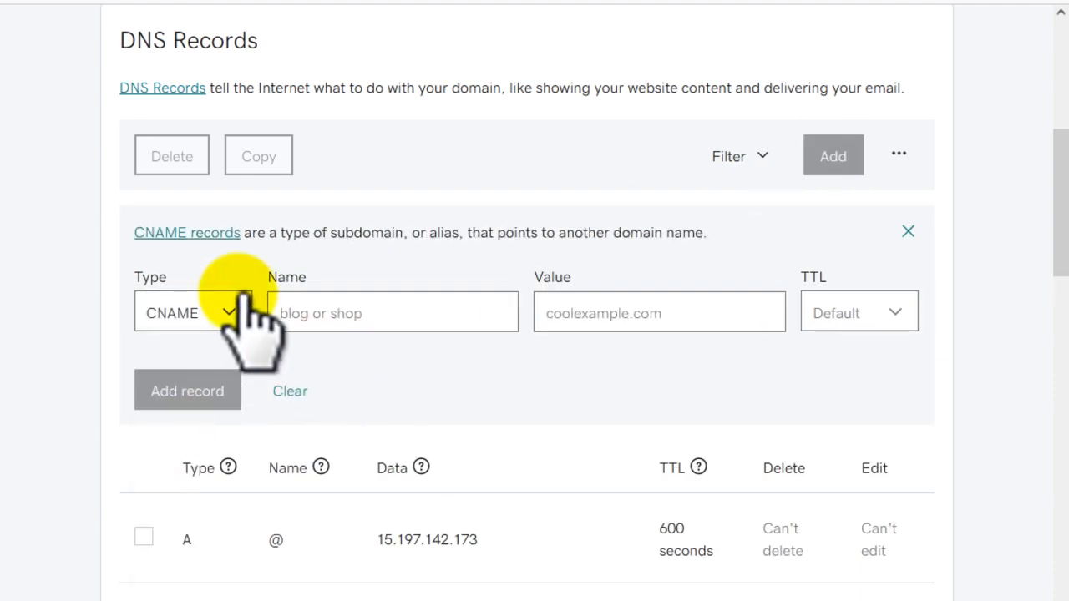
left_click(344, 313)
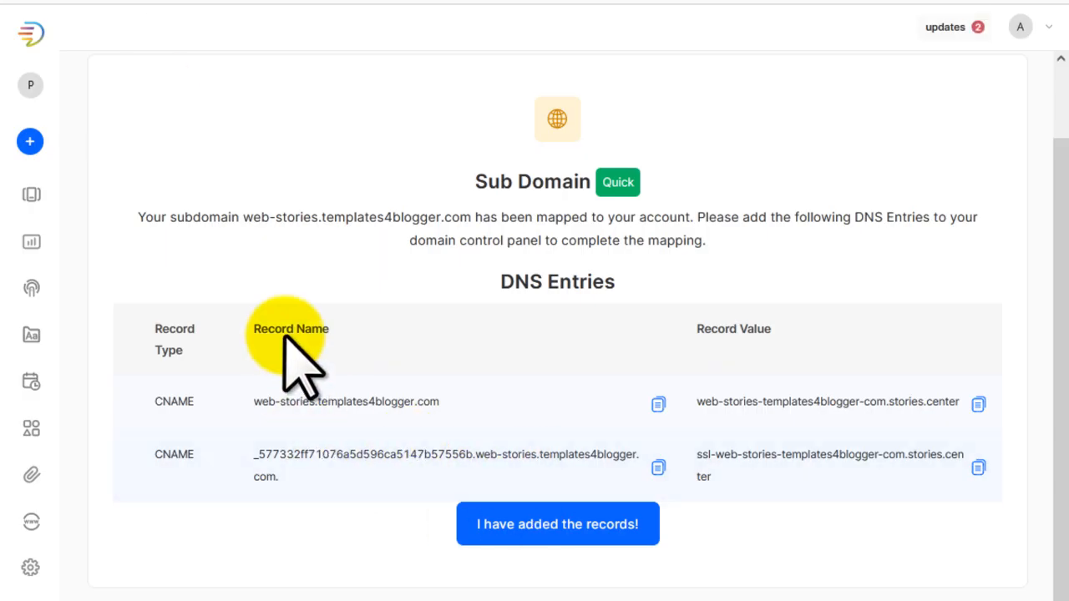
left_click(658, 467)
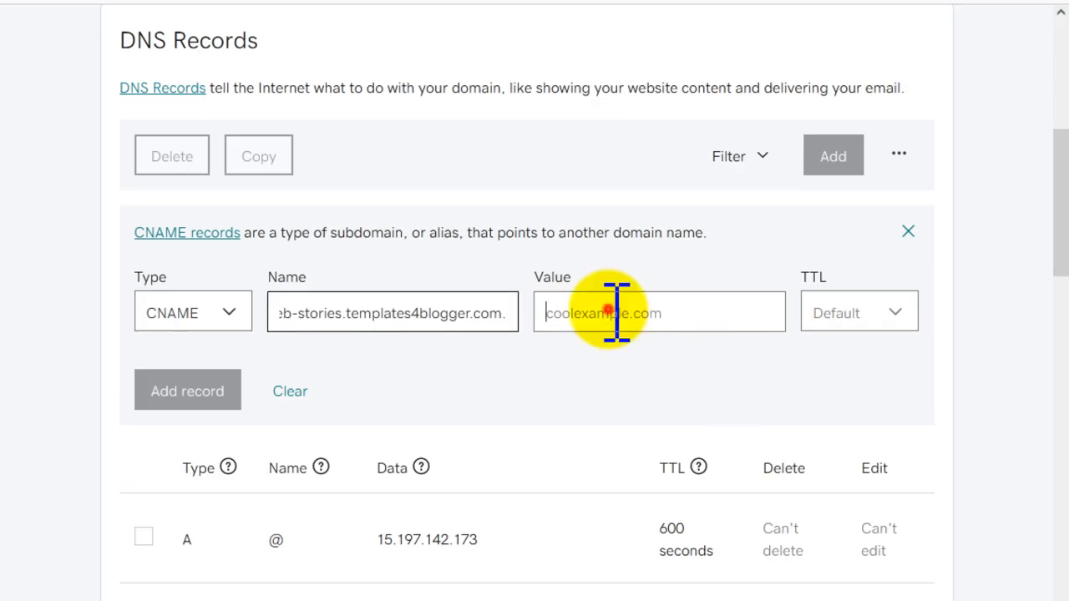
left_click(616, 313)
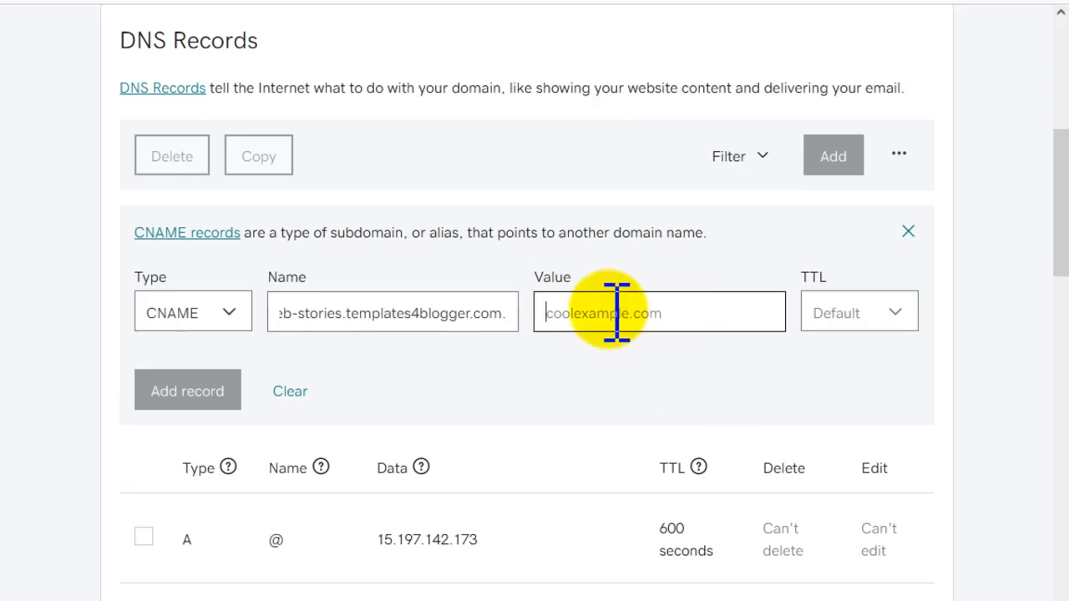
key("ctrl+v")
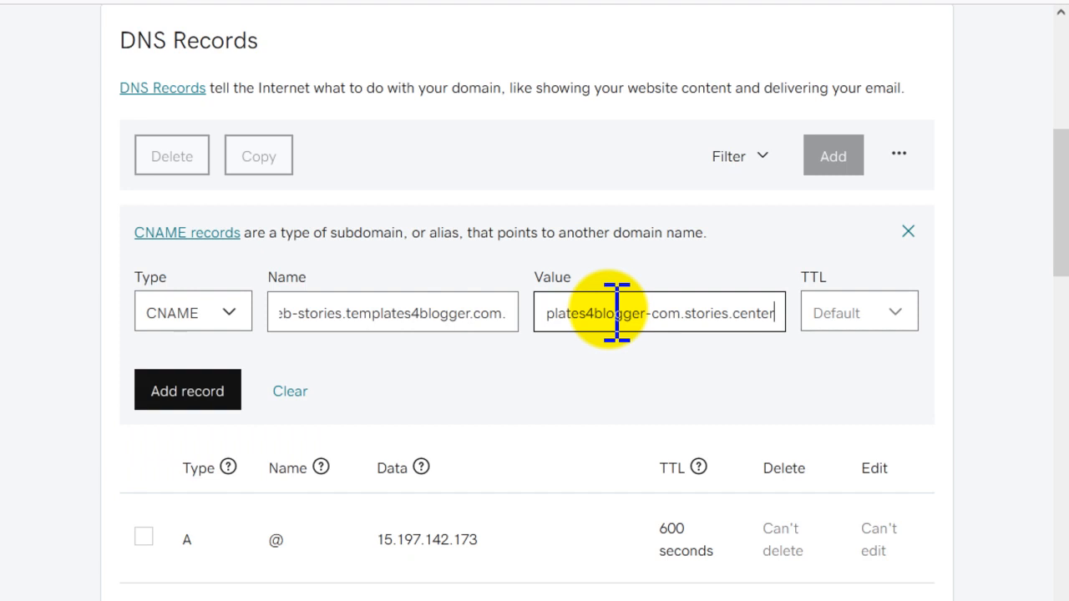
left_click(176, 391)
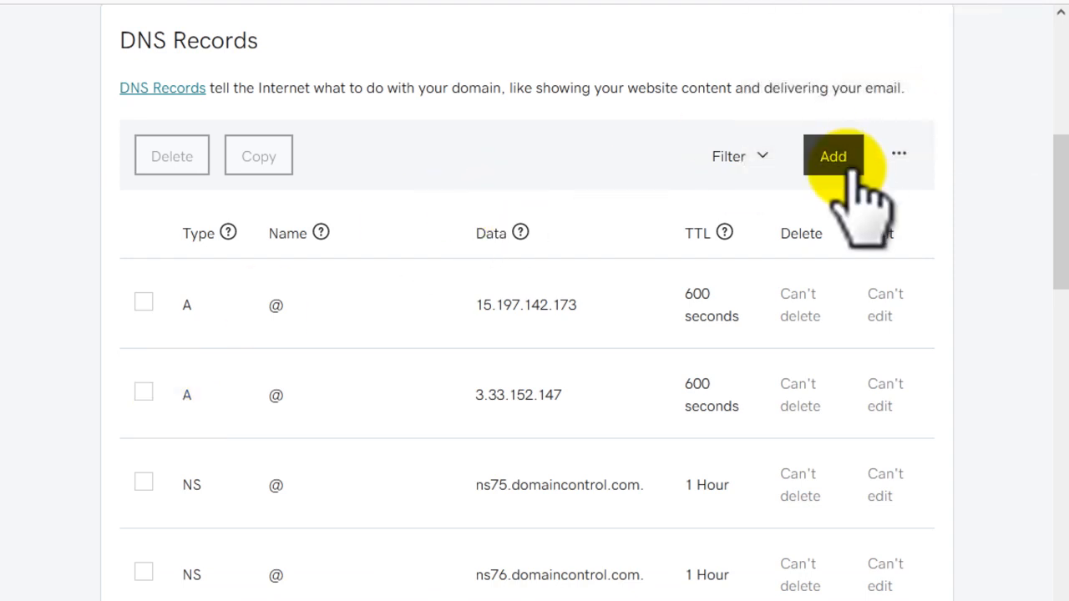
Step: Return to MakeStories and confirm that the DNS records for the web-stories subdomain have been added
scroll(589, 346, "up", 3)
scroll(590, 345, "up", 3)
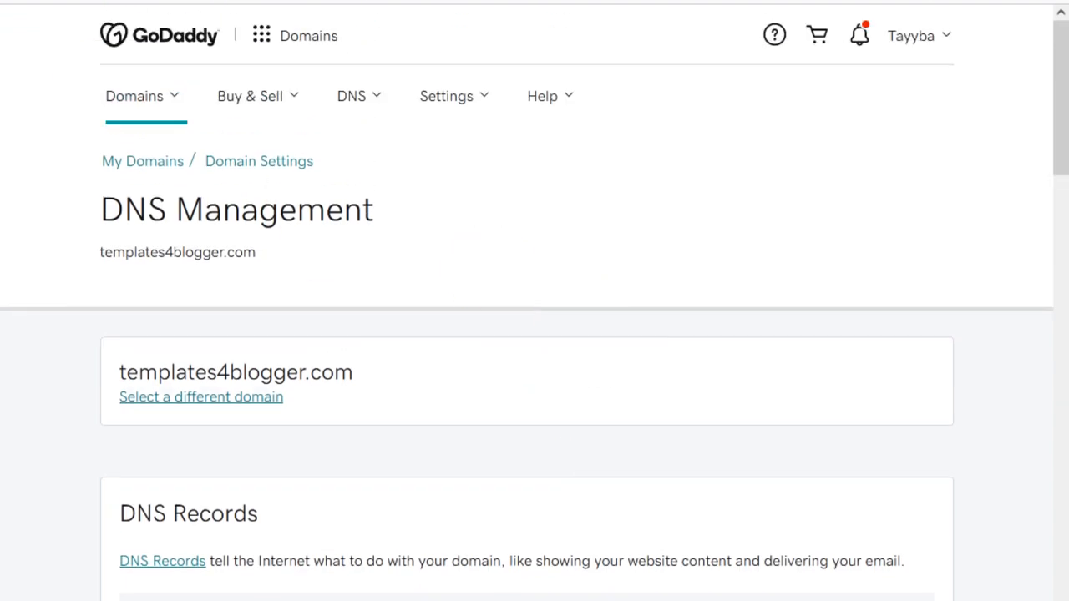
key("ctrl+shift+Tab")
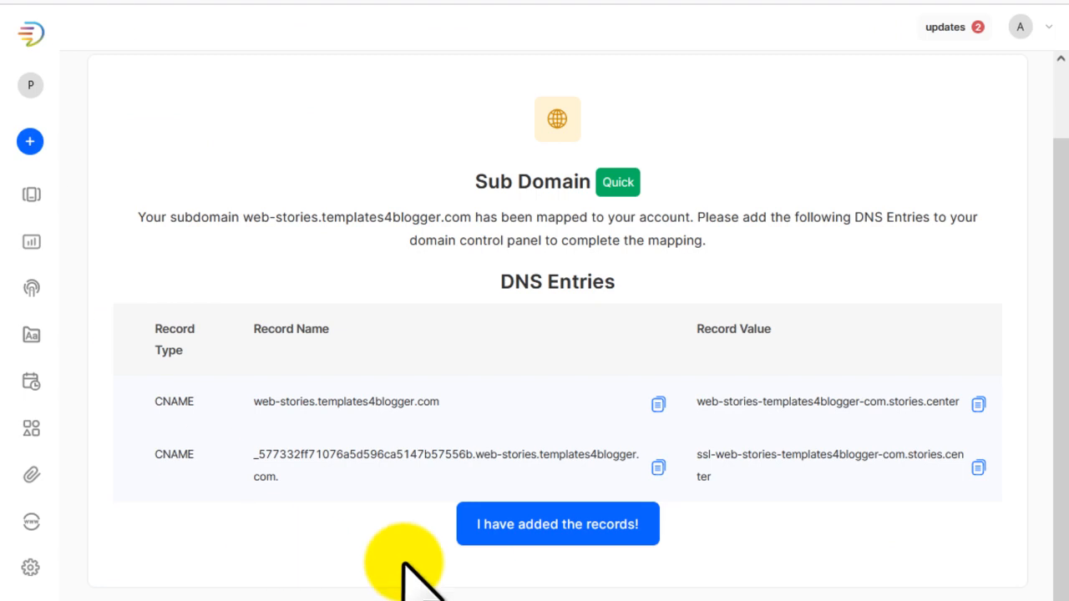
left_click(594, 522)
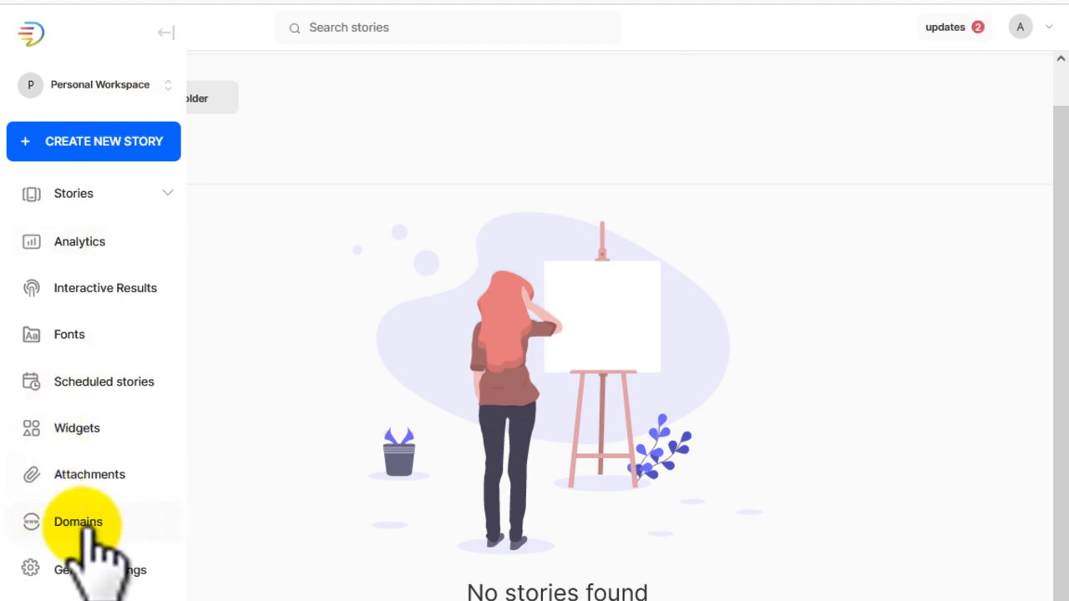
Step: Open the connected domains, expand web-stories.templates4blogger.com and verify the subdomain
left_click(98, 519)
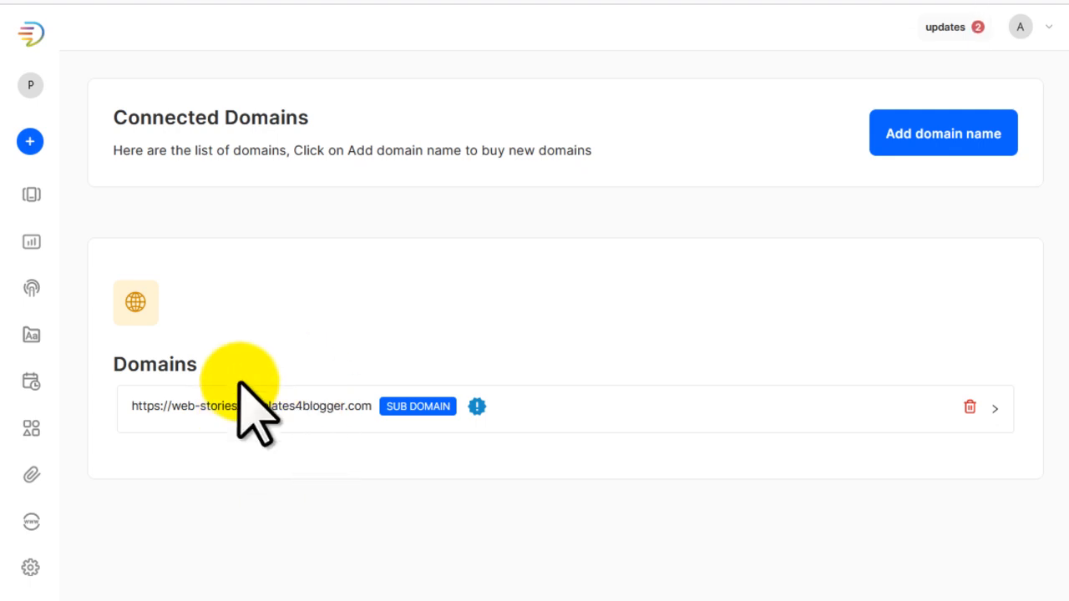
left_click(253, 405)
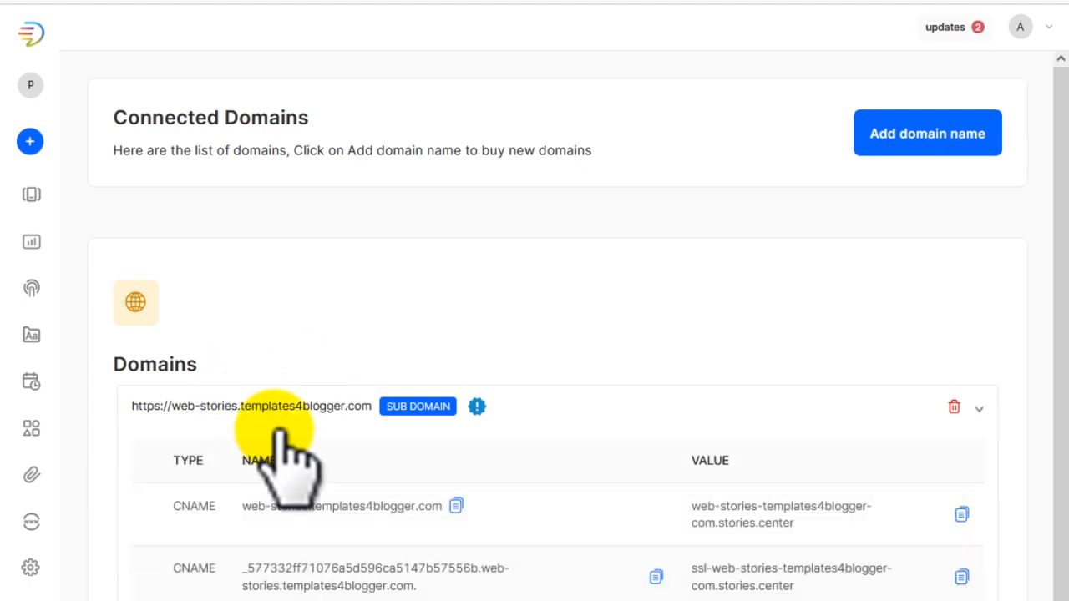
scroll(467, 480, "down", 1)
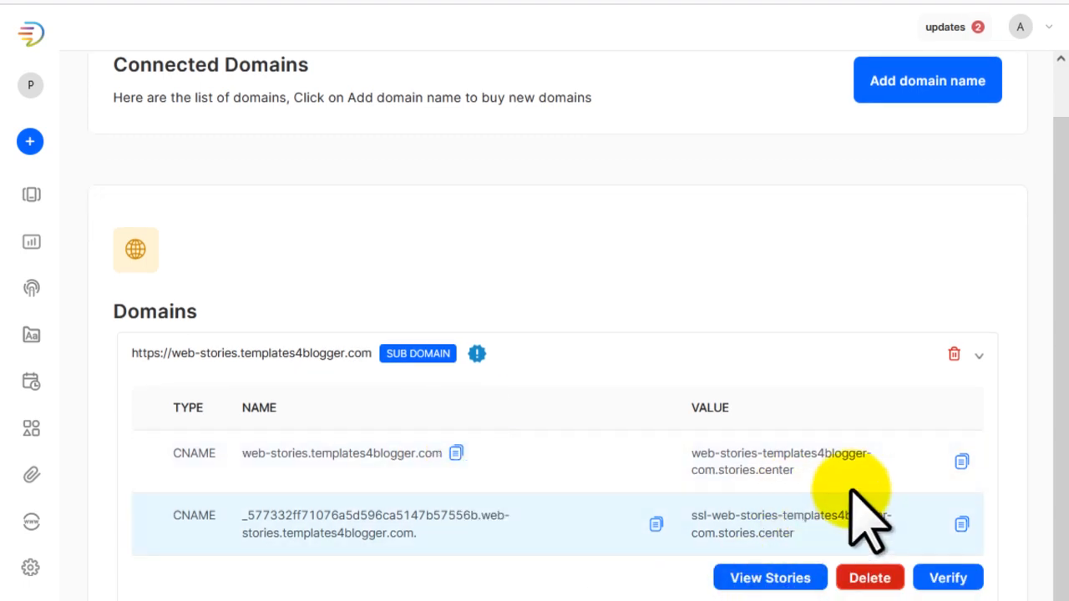
left_click(954, 584)
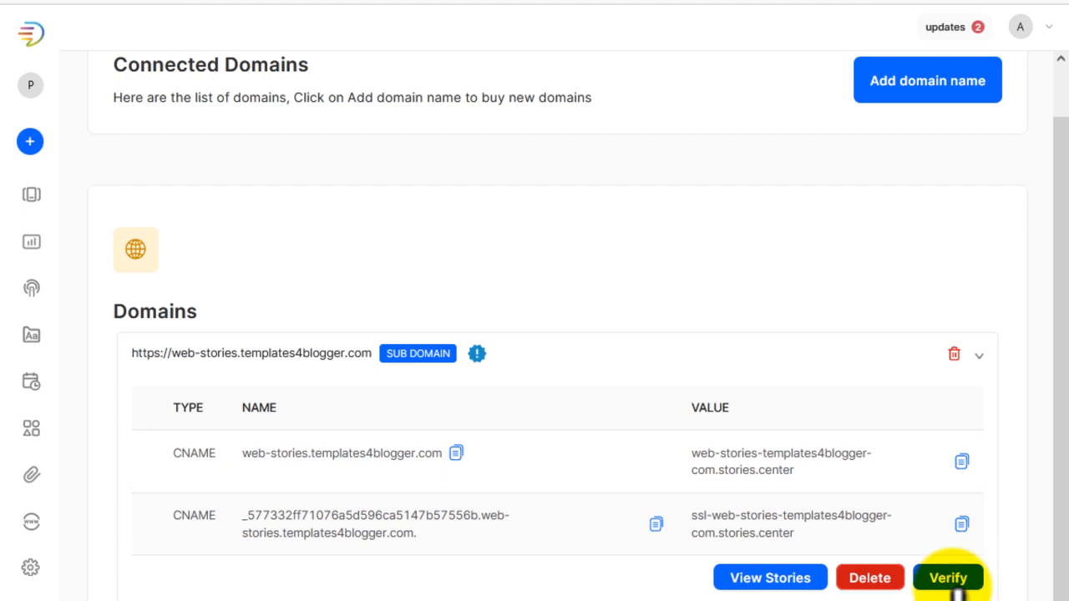
left_click(954, 585)
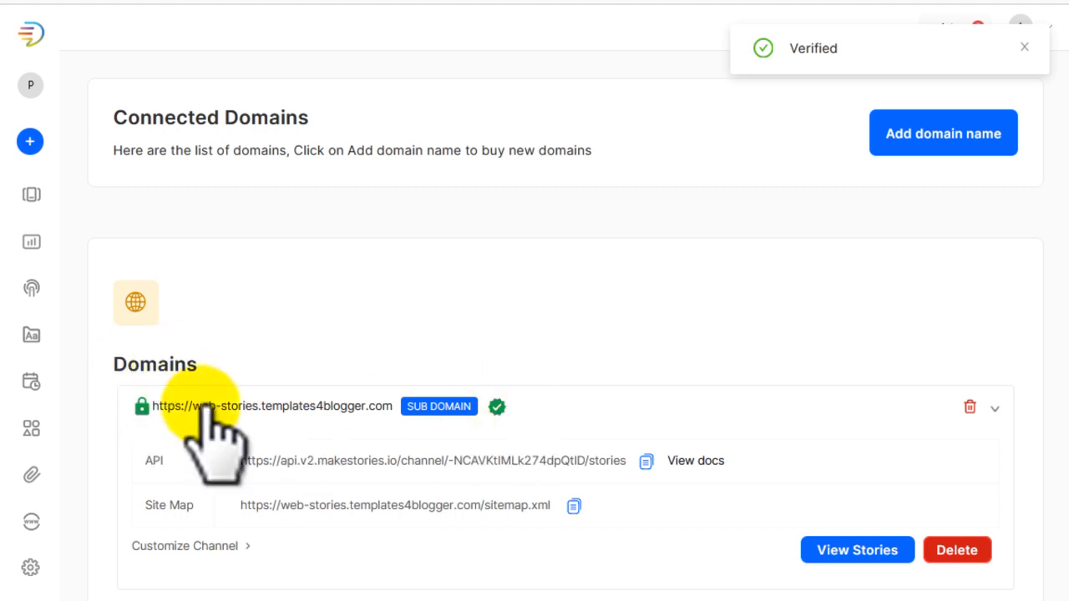
mouse_move(498, 409)
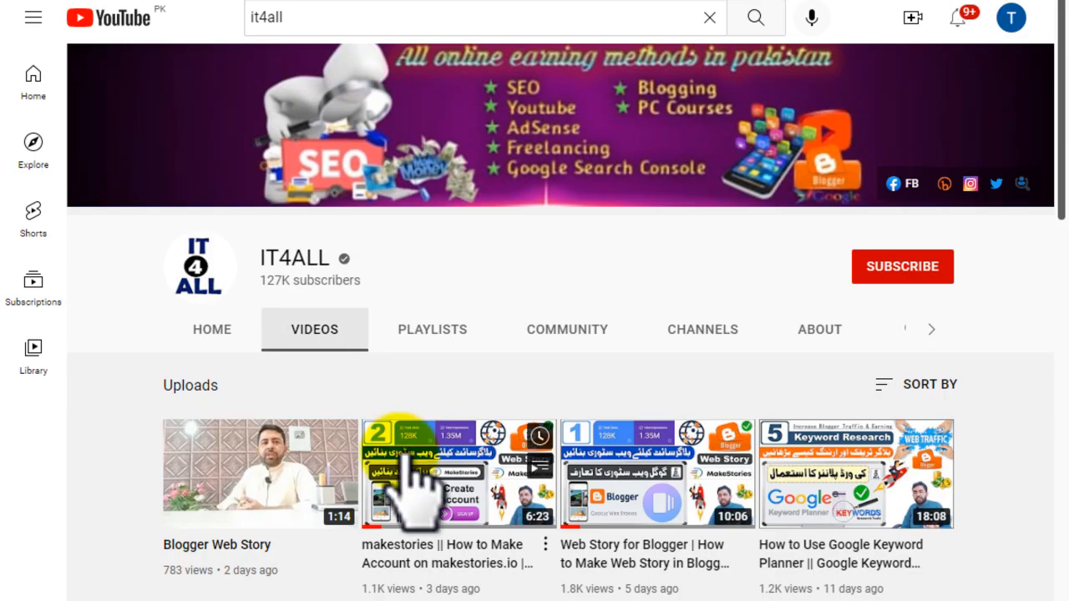
Step: Open the IT4ALL channel's playlists on YouTube and look through them down to the Blogger section
left_click(458, 333)
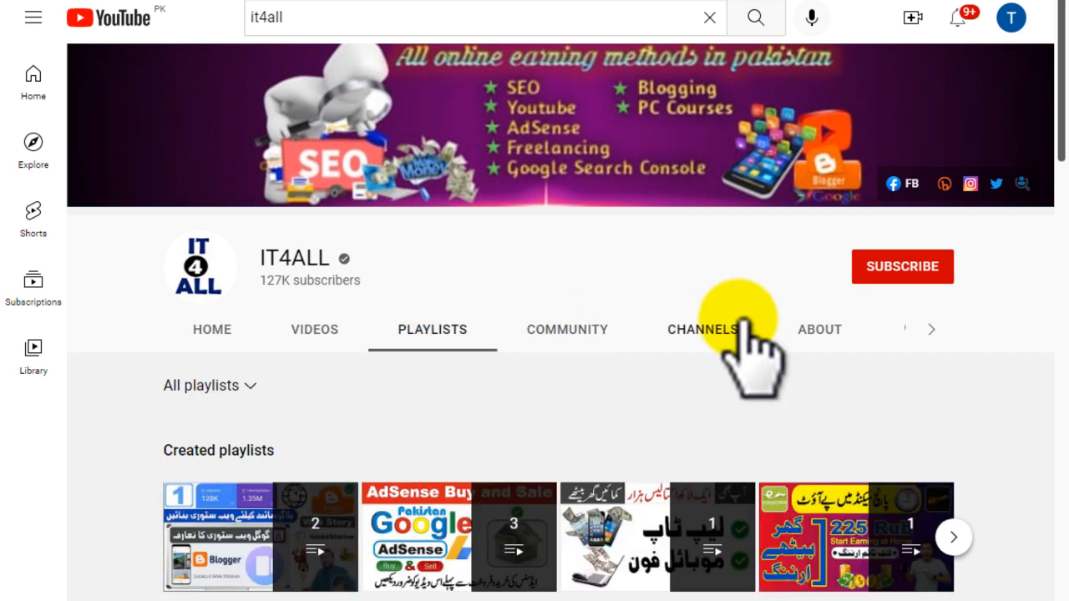
scroll(743, 338, "down", 3)
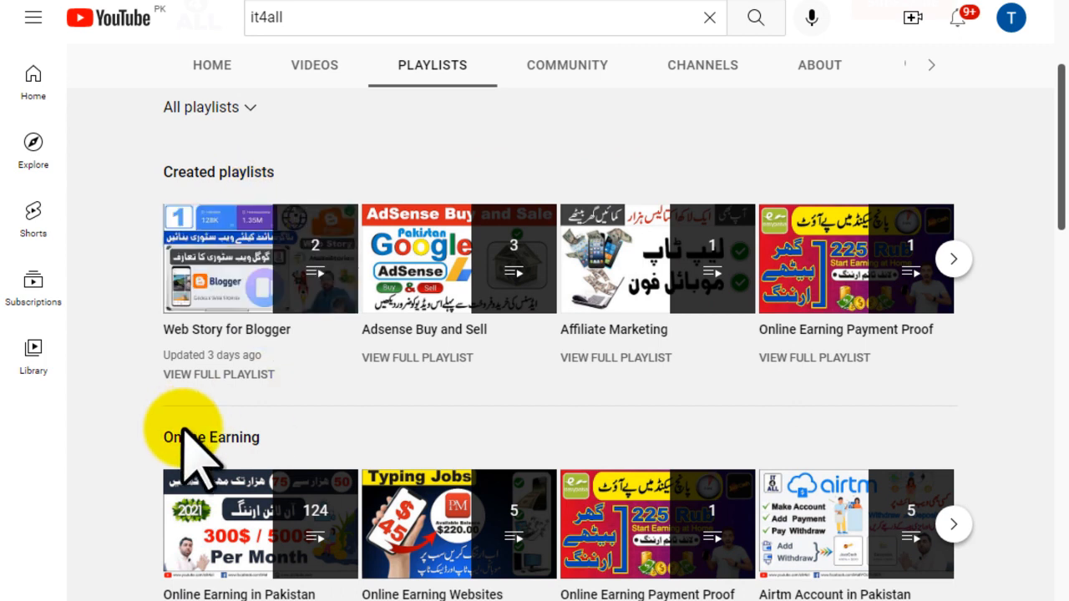
scroll(276, 434, "down", 3)
scroll(297, 351, "down", 2)
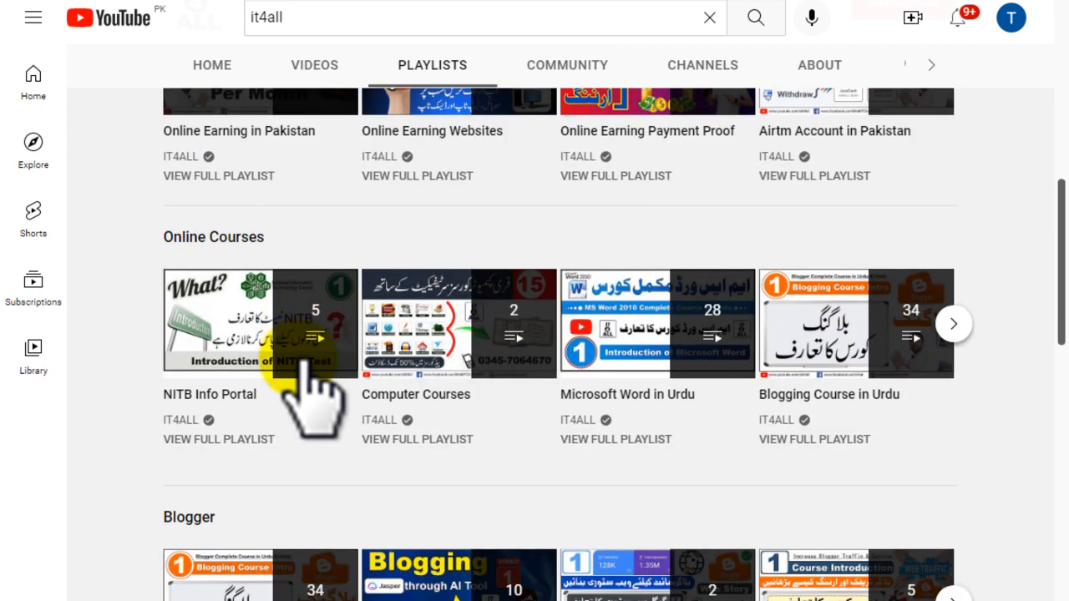
scroll(250, 276, "down", 1)
scroll(250, 329, "down", 1)
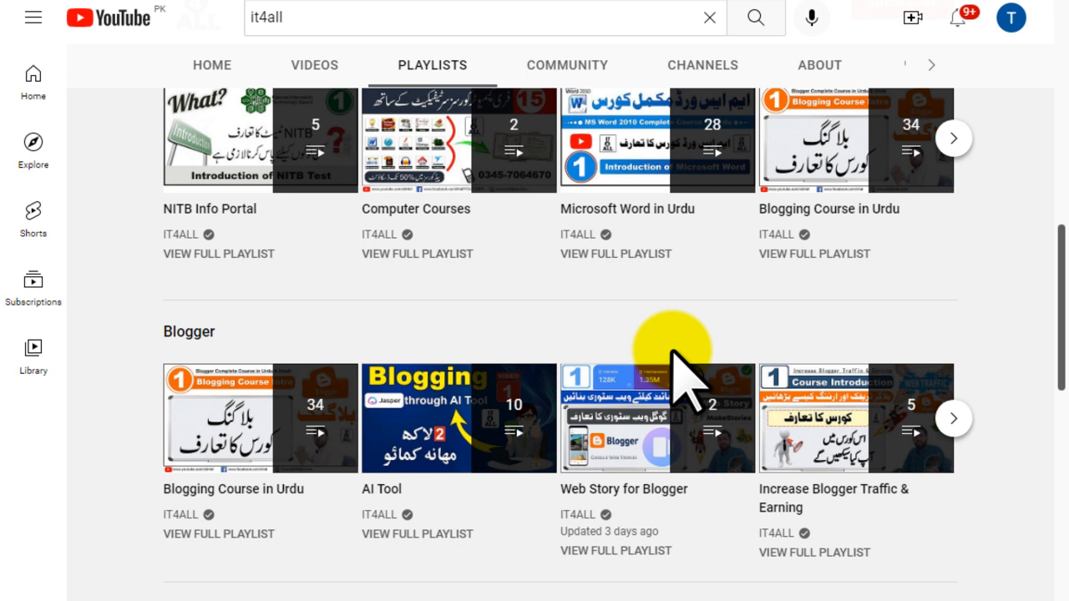
Step: Subscribe to the IT4ALL channel and open its notification options
scroll(735, 318, "up", 10)
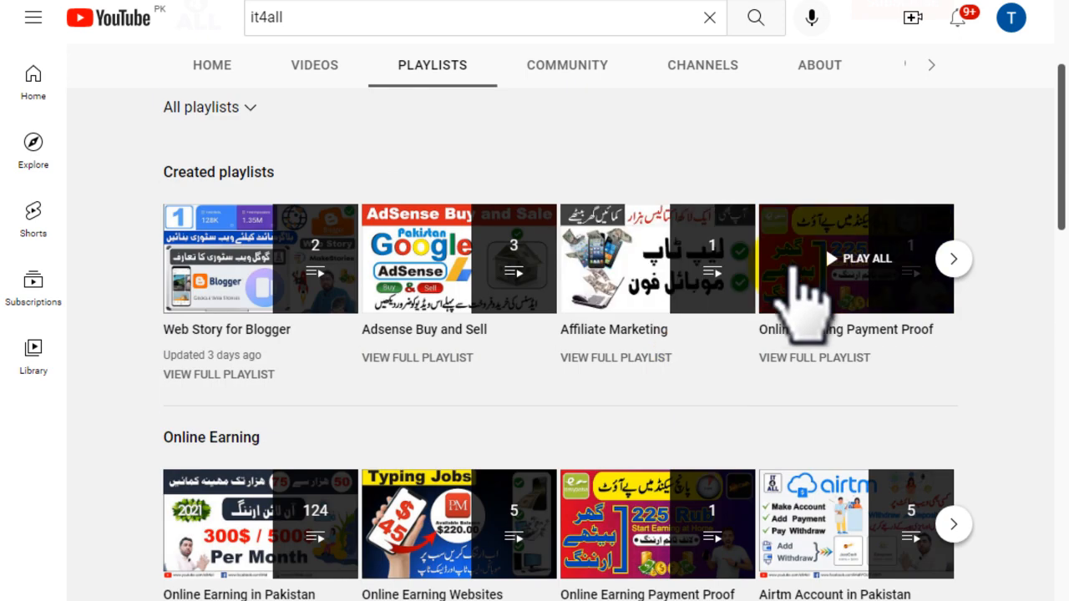
left_click(917, 259)
left_click(938, 265)
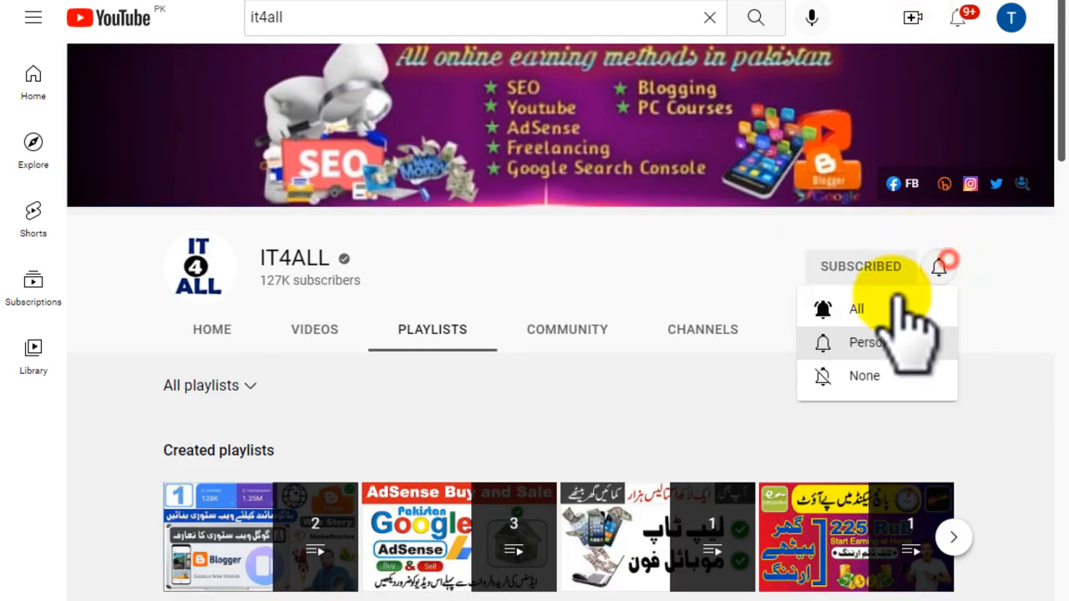